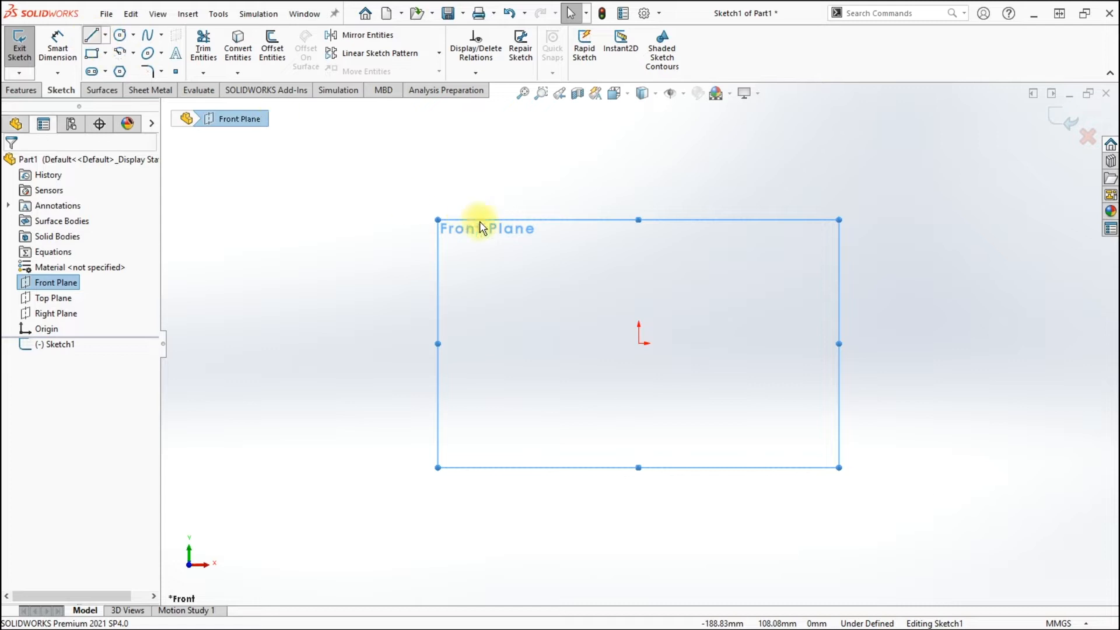
Sketch a closed stepped profile about 84 mm tall from the origin, with a flange extending right and two narrower steps above it
left_click(639, 344)
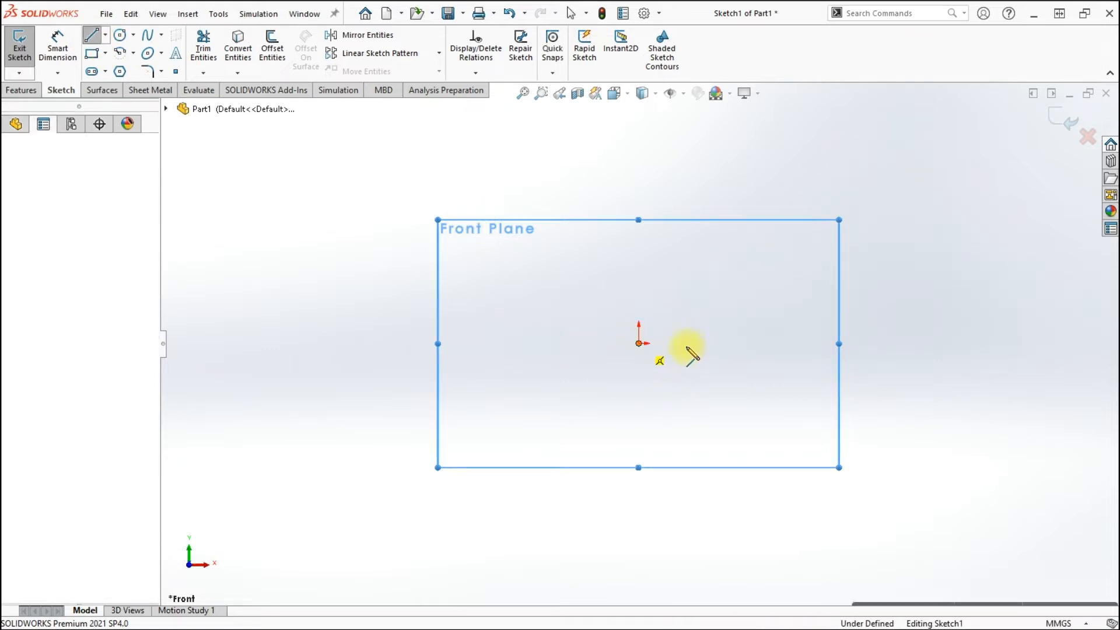
left_click(682, 344)
left_click(682, 306)
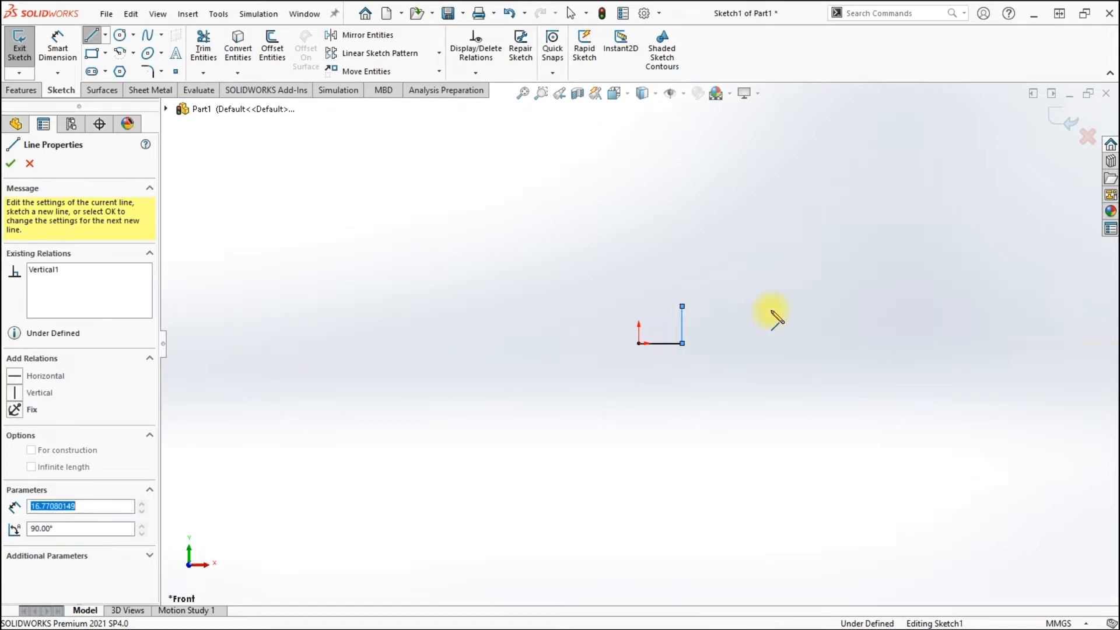
left_click(775, 306)
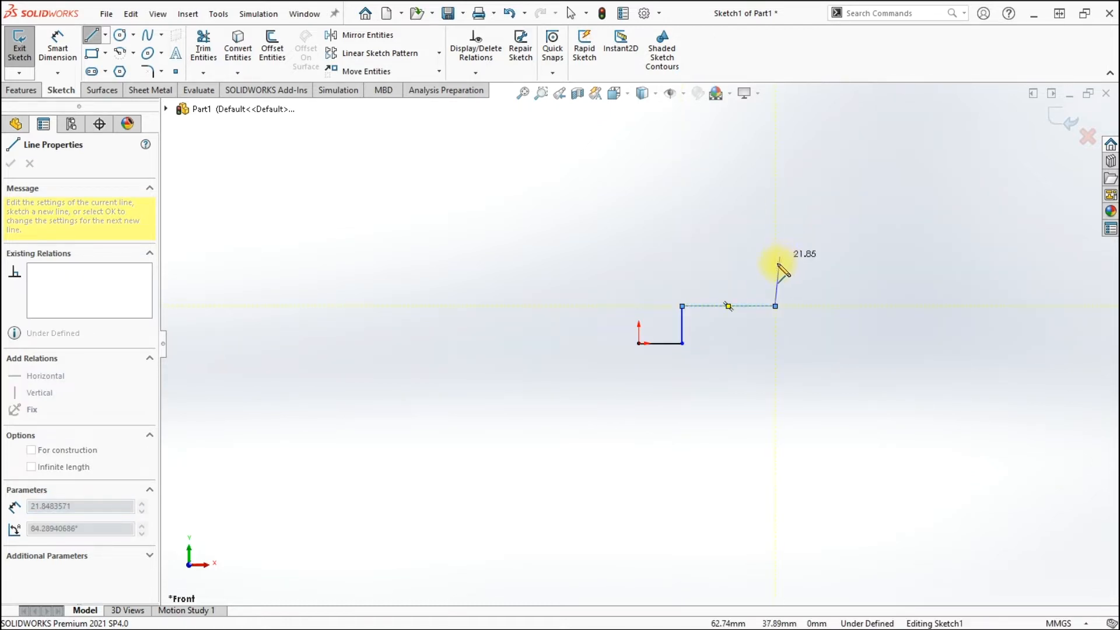
left_click(776, 265)
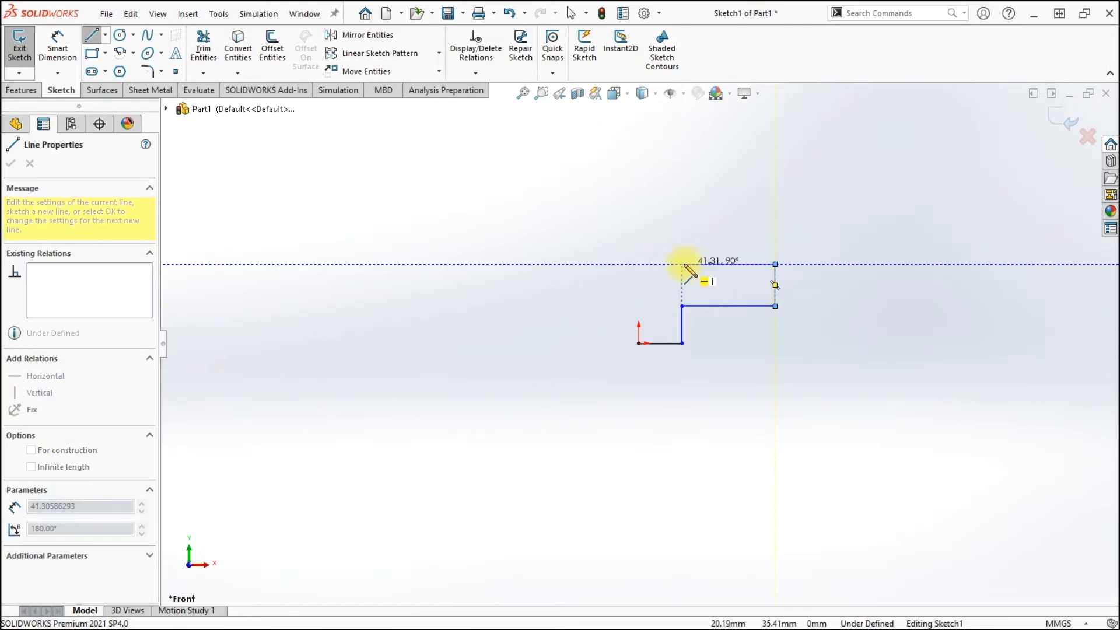
left_click(682, 264)
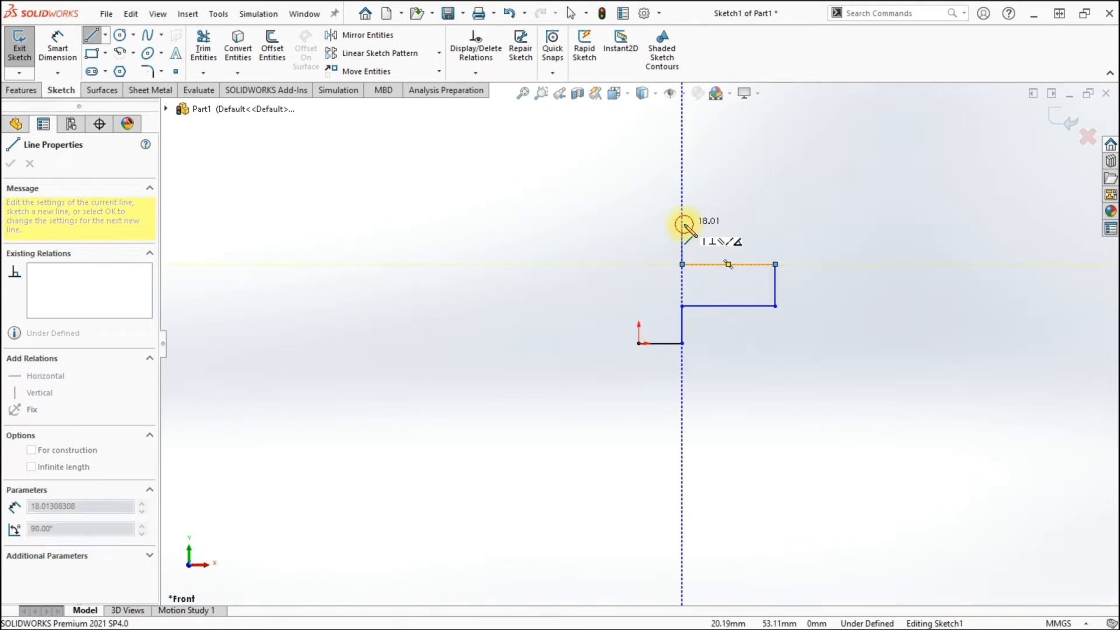
left_click(662, 227)
left_click(660, 224)
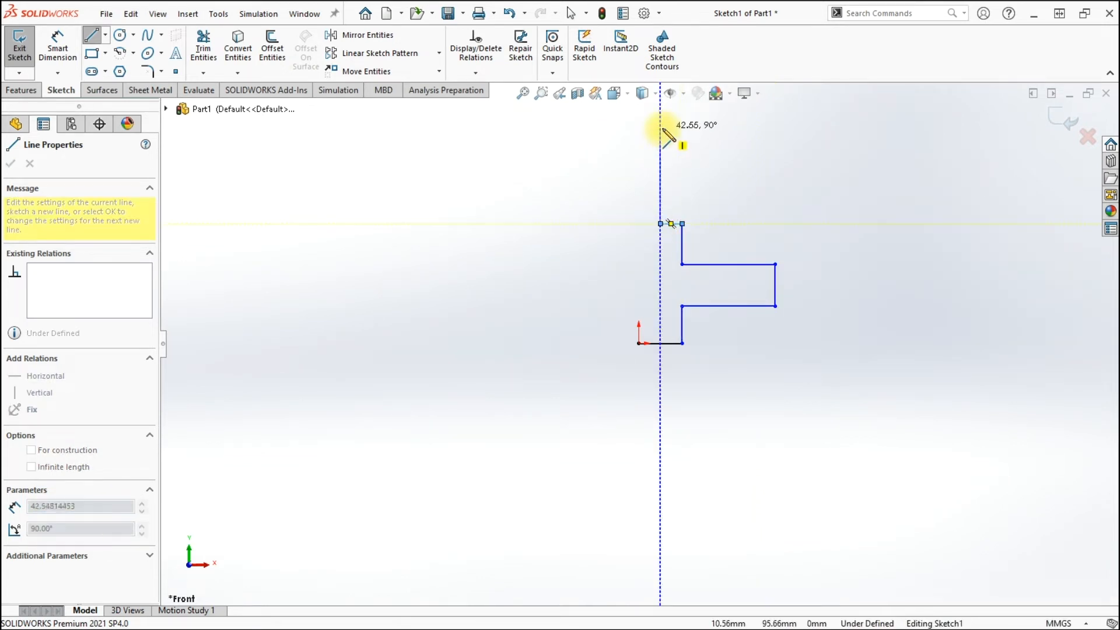
left_click(661, 153)
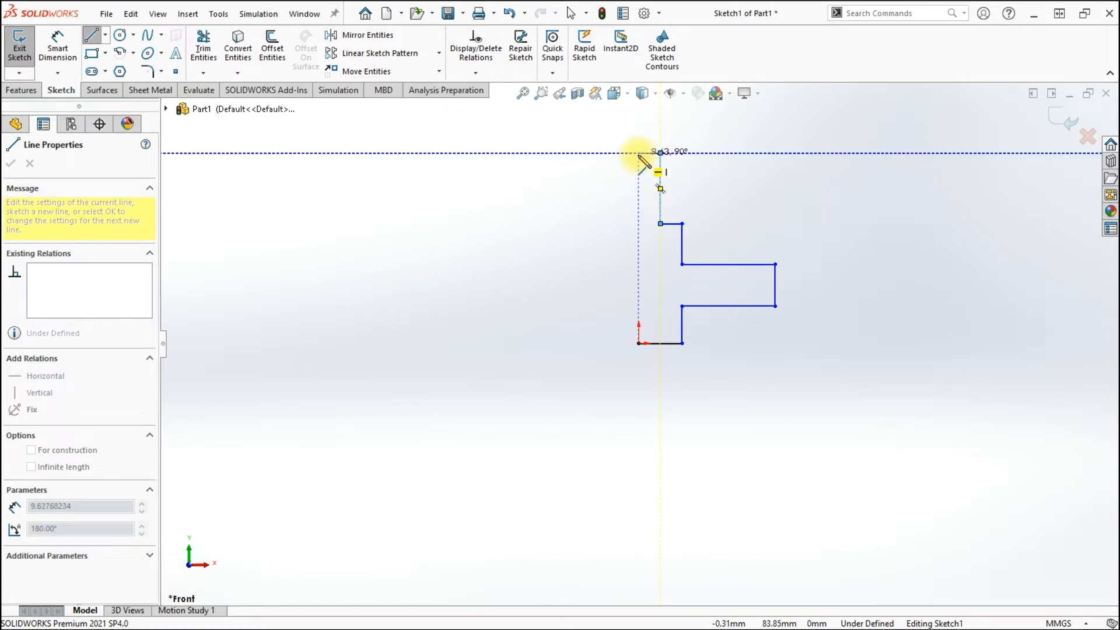
left_click(639, 153)
left_click(639, 343)
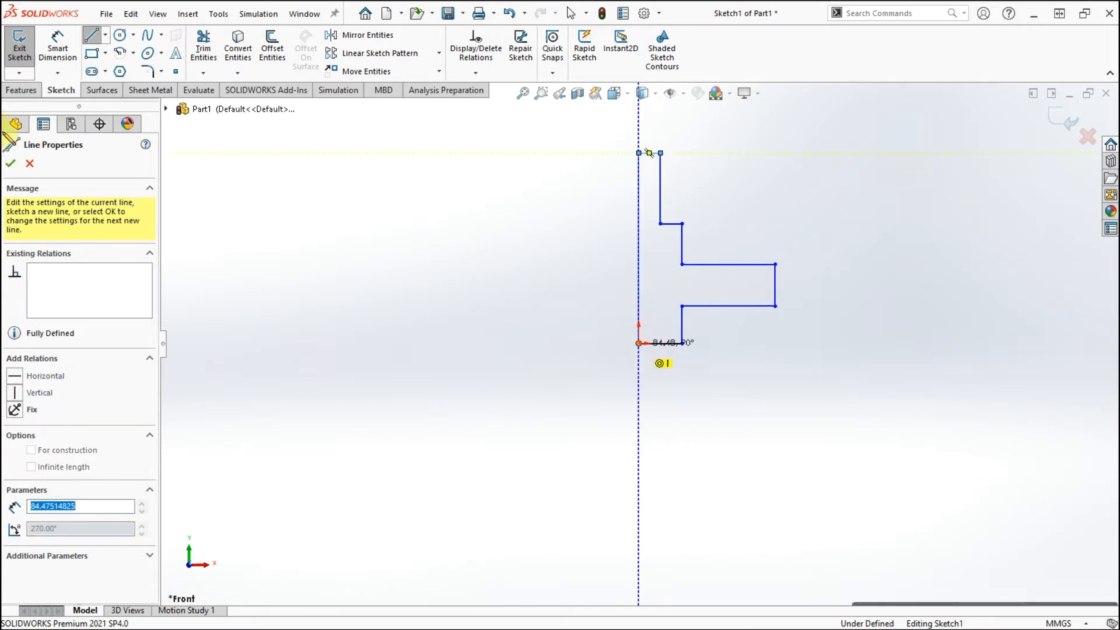
Dimension the profile's full-height left edge using the sum 10+25+20+30 mm
left_click(58, 51)
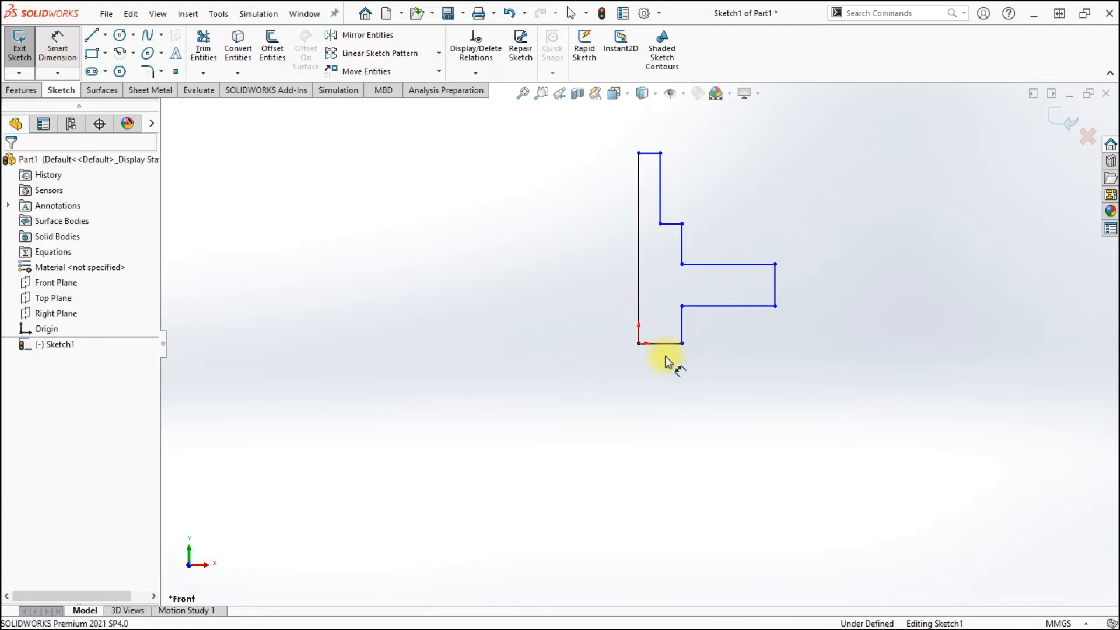
left_click(640, 307)
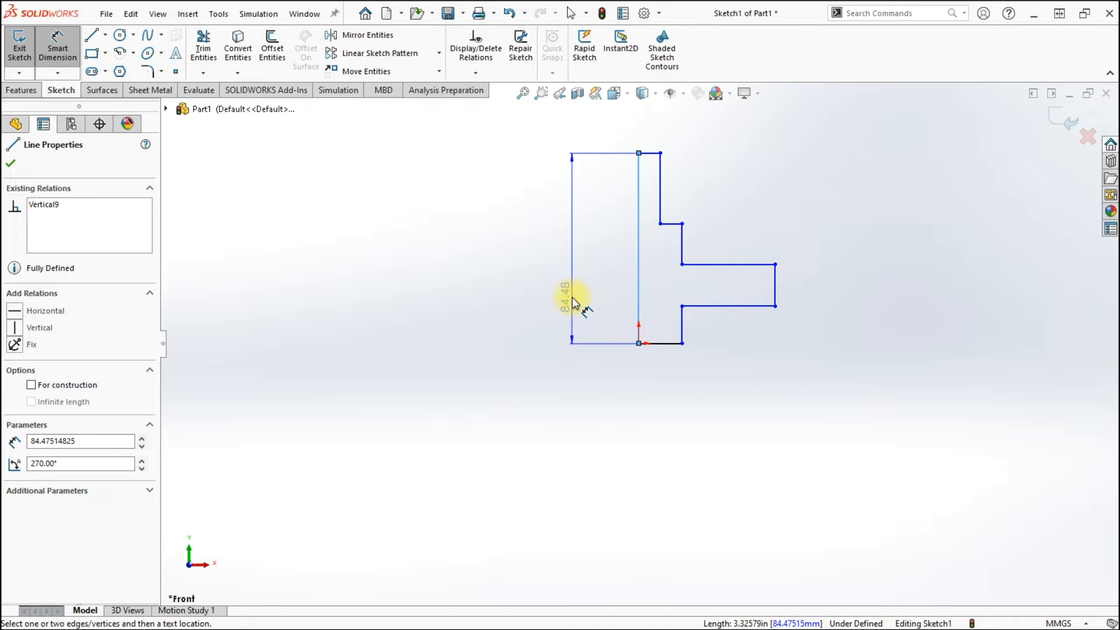
left_click(575, 302)
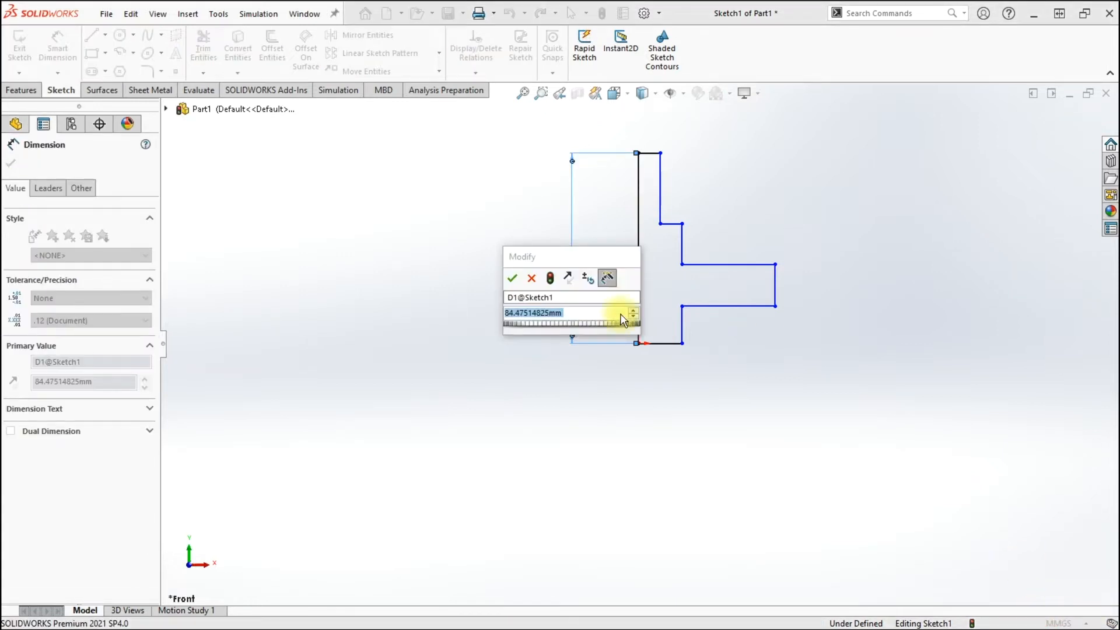
left_click(564, 314)
left_click_drag(580, 315, 522, 312)
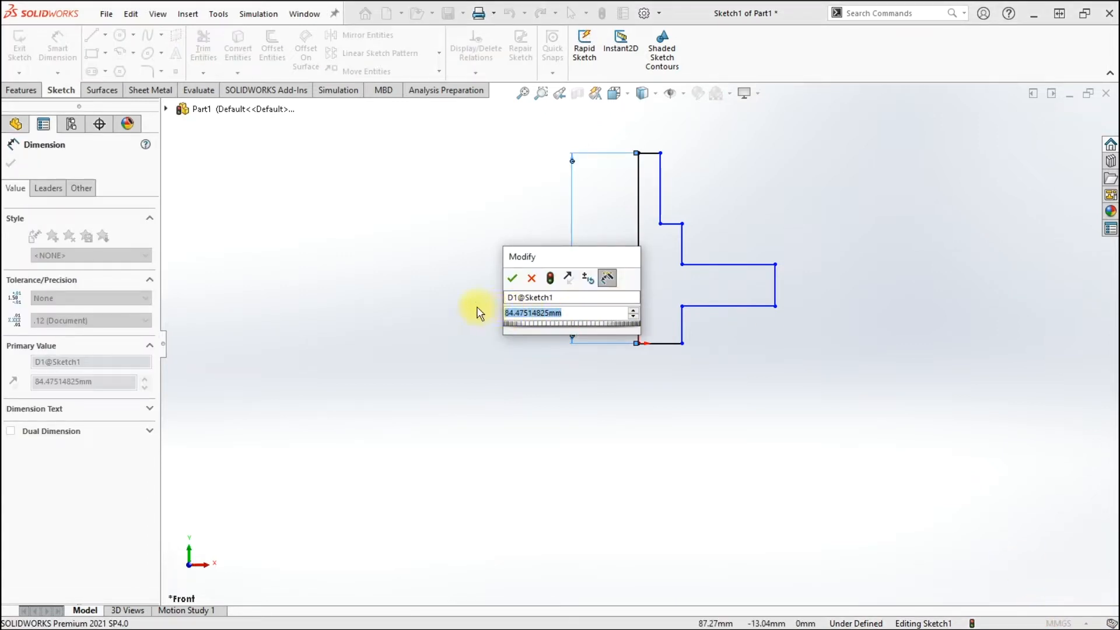
type("10+2")
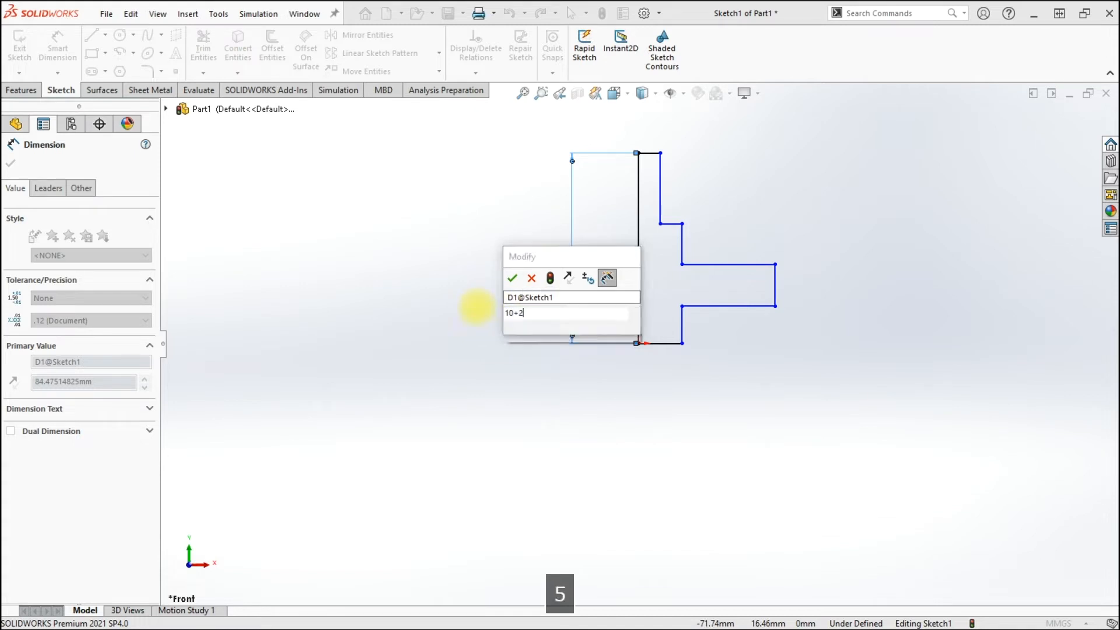
type("5+20+")
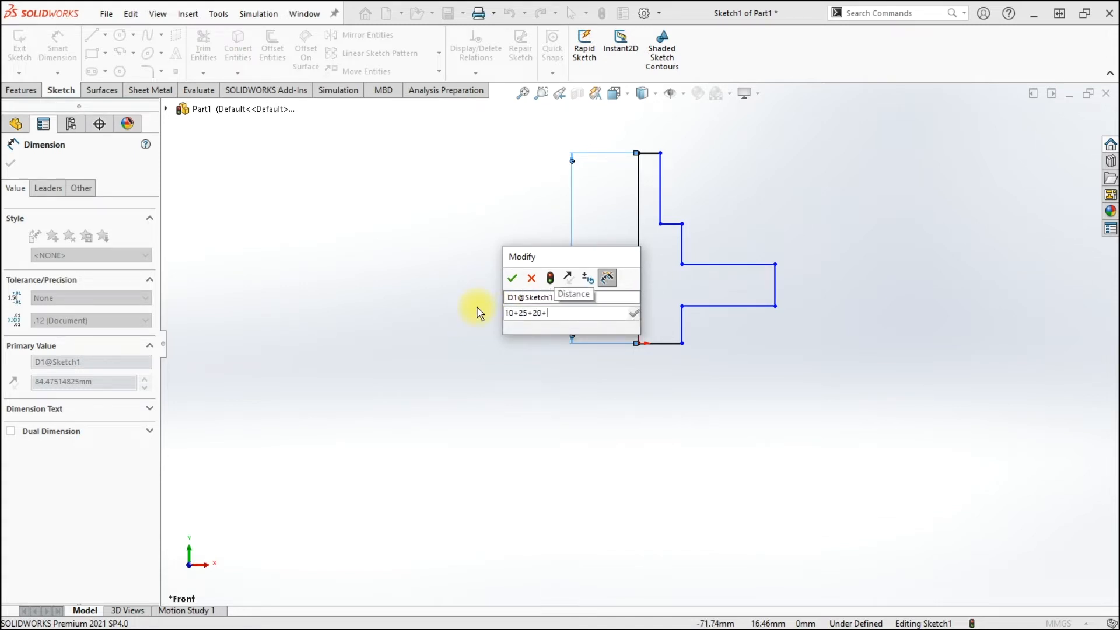
type("30")
key("Return")
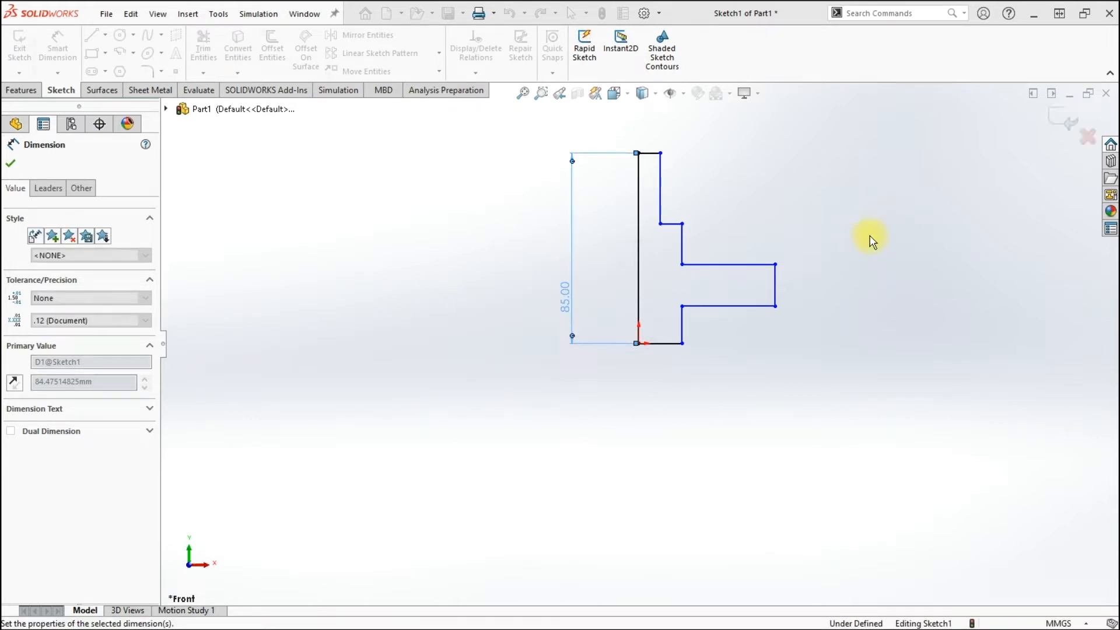
left_click(759, 363)
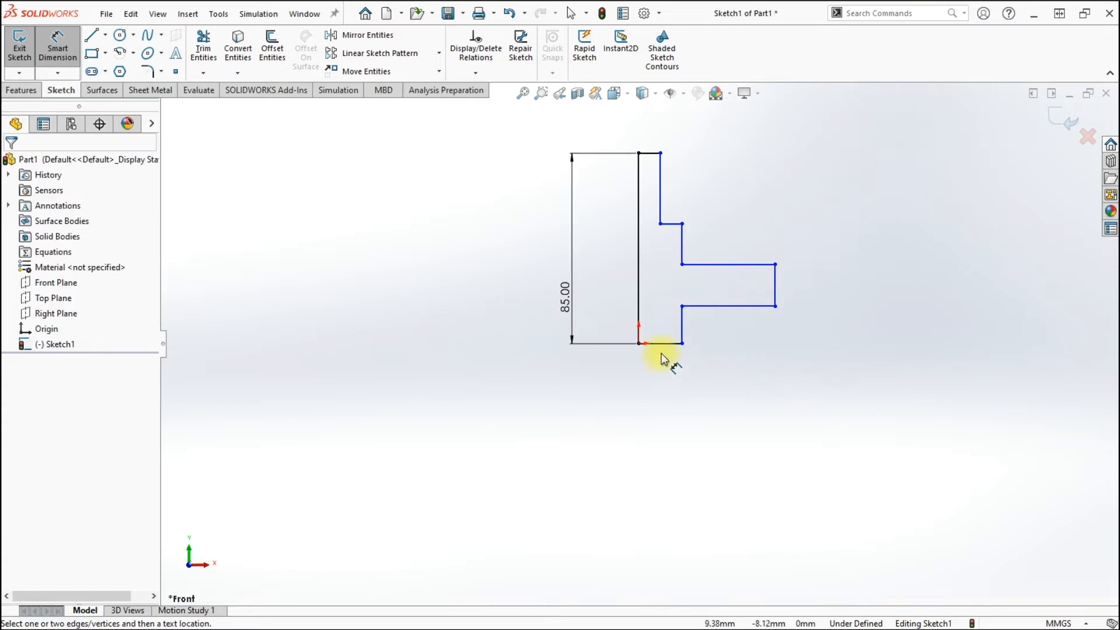
Dimension the profile's bottom horizontal edge at 25 mm
left_click(668, 346)
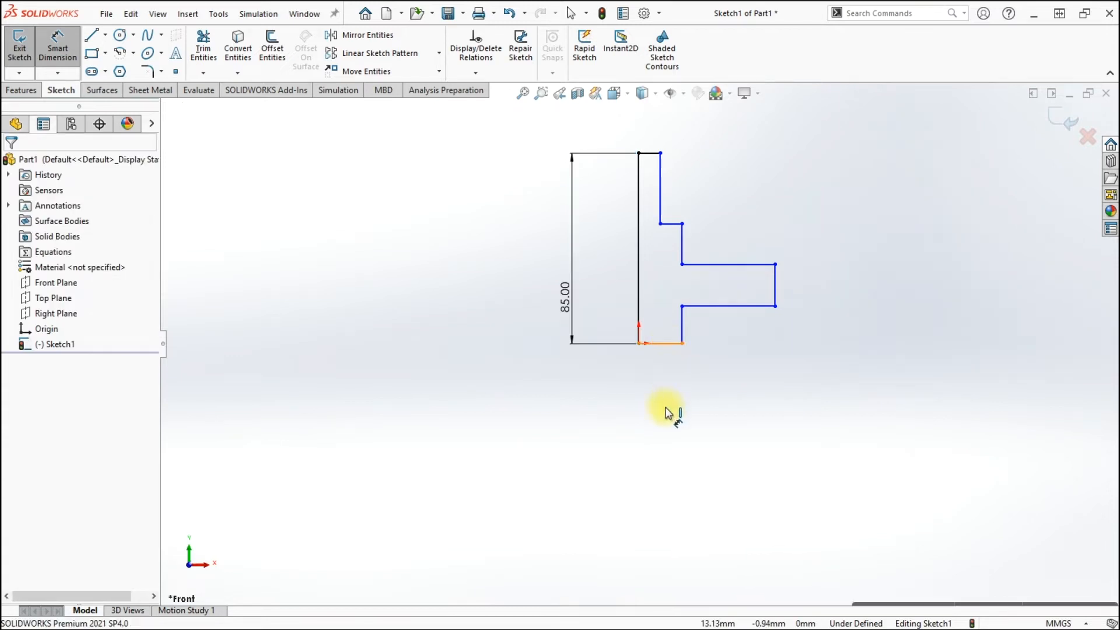
left_click(661, 409)
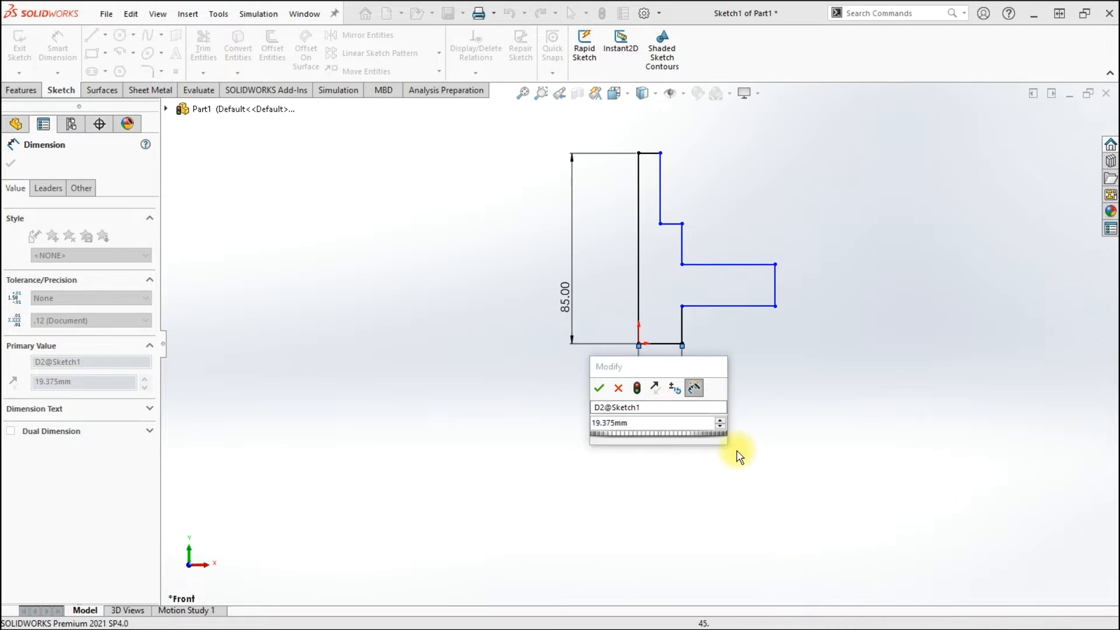
type("25")
key("Return")
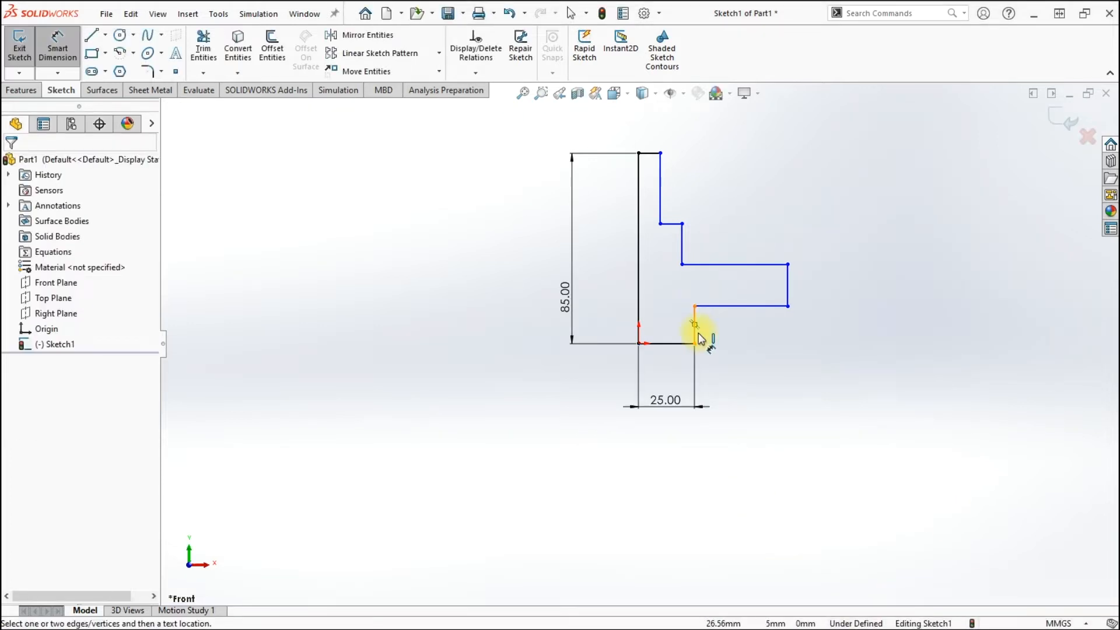
Dimension the short vertical edge below the flange at 25 mm
left_click(695, 340)
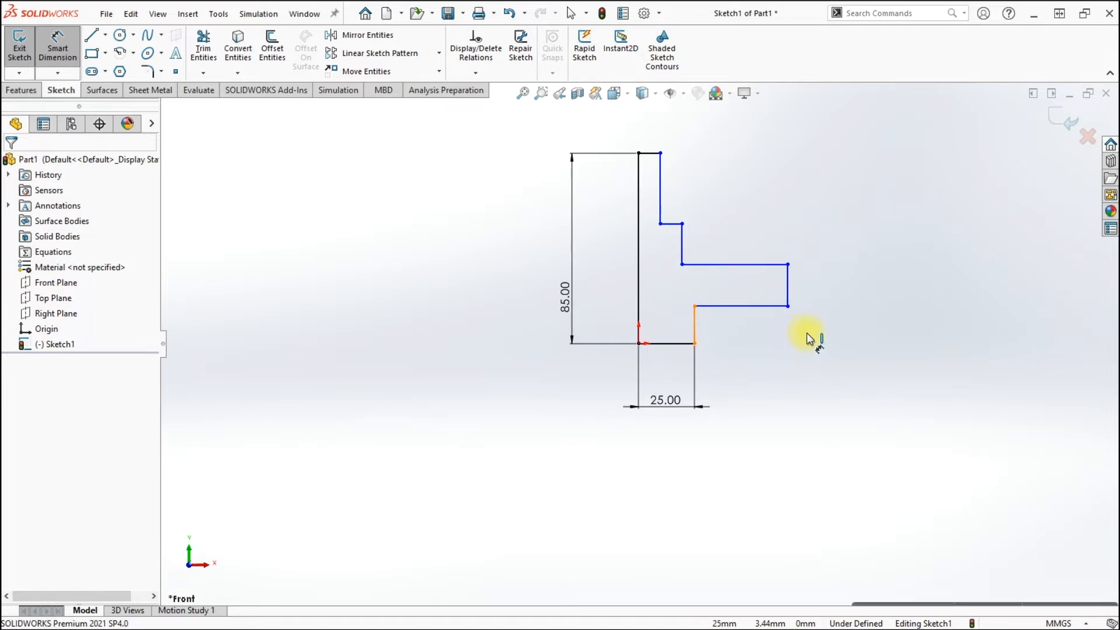
left_click(862, 331)
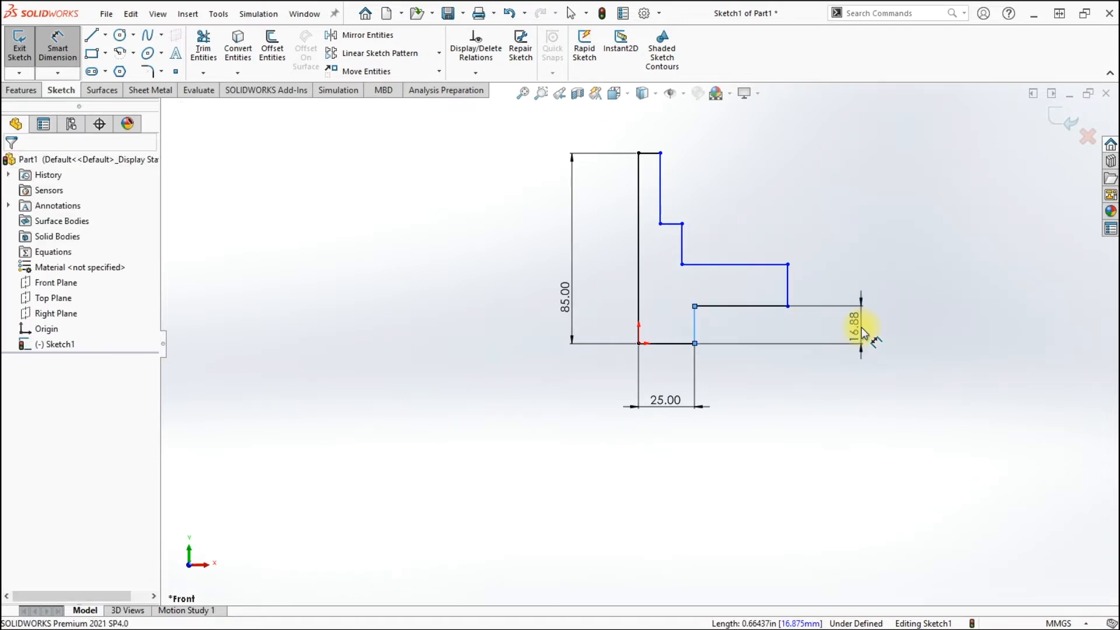
type("25")
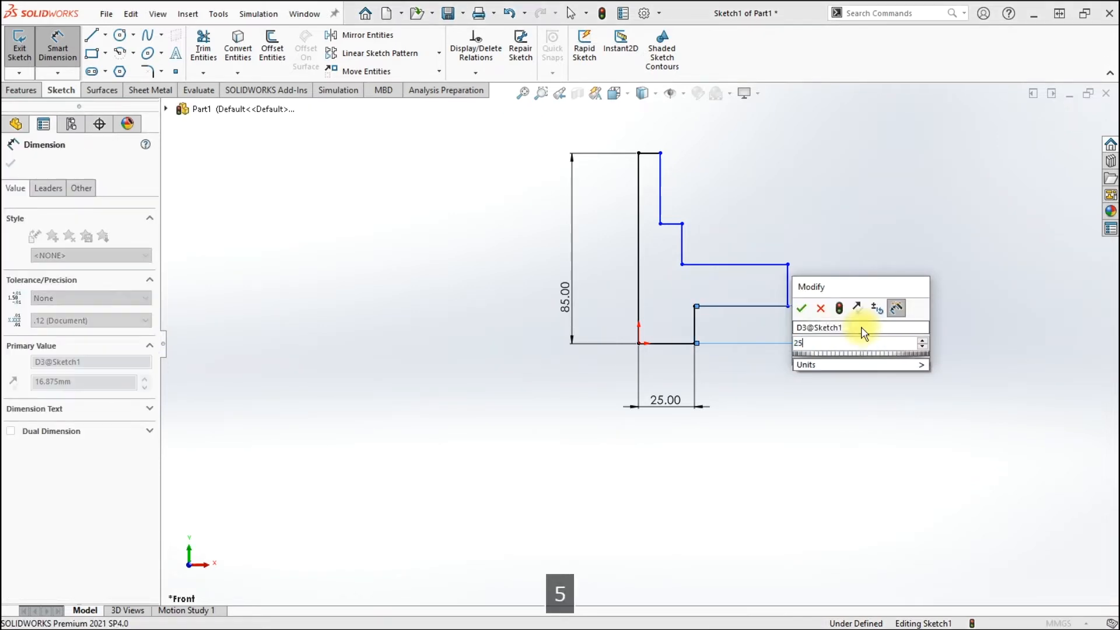
key("Return")
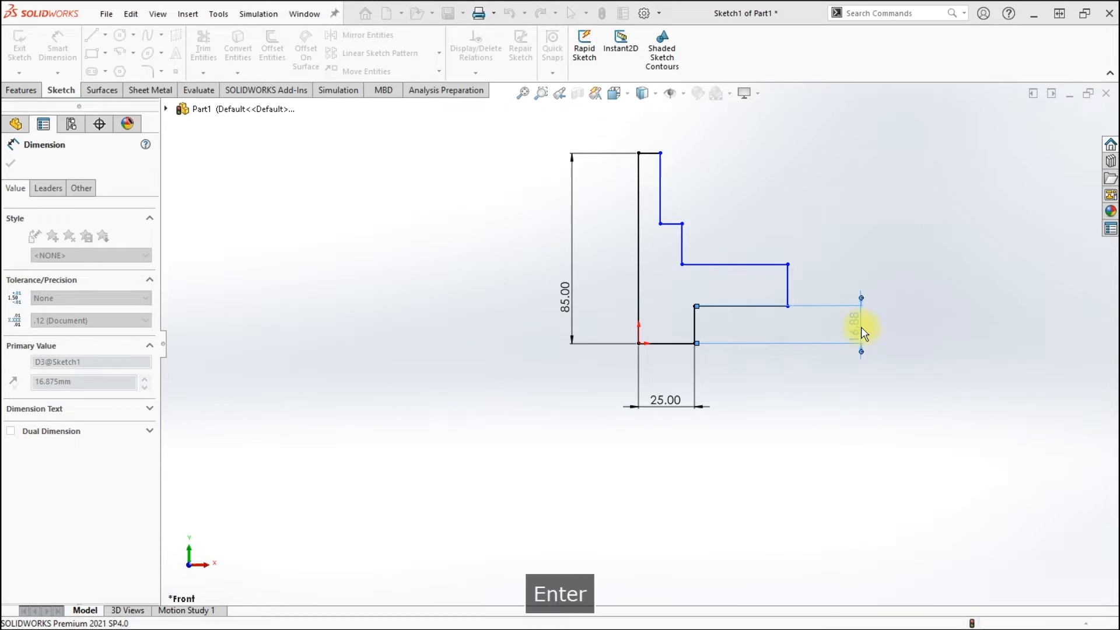
Dimension the flange's outer vertical edge at 25 mm
left_click(788, 275)
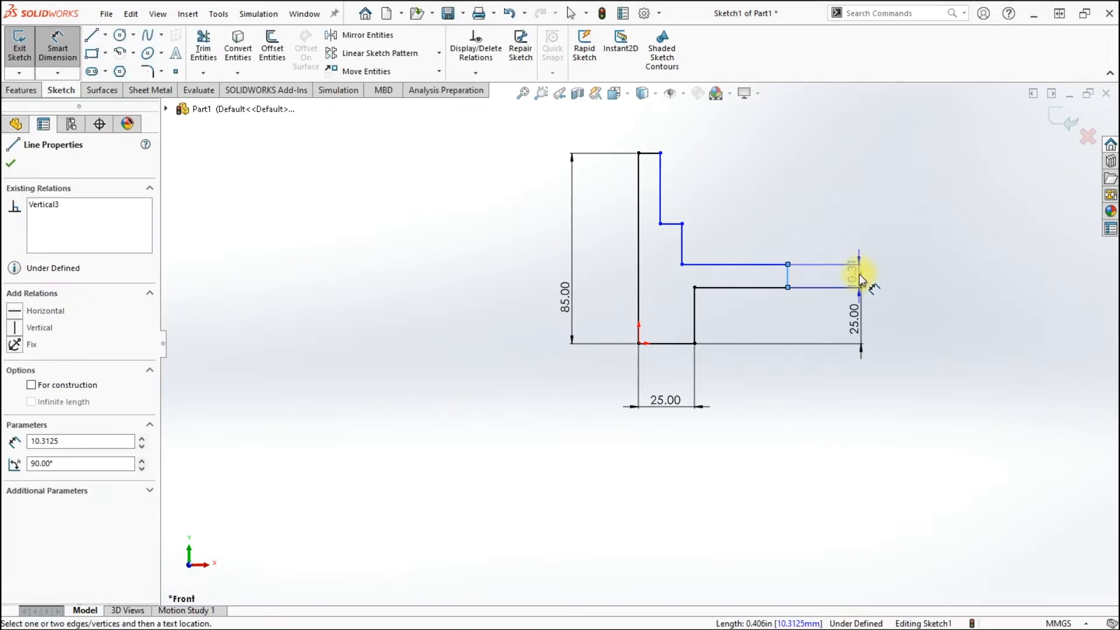
left_click(859, 274)
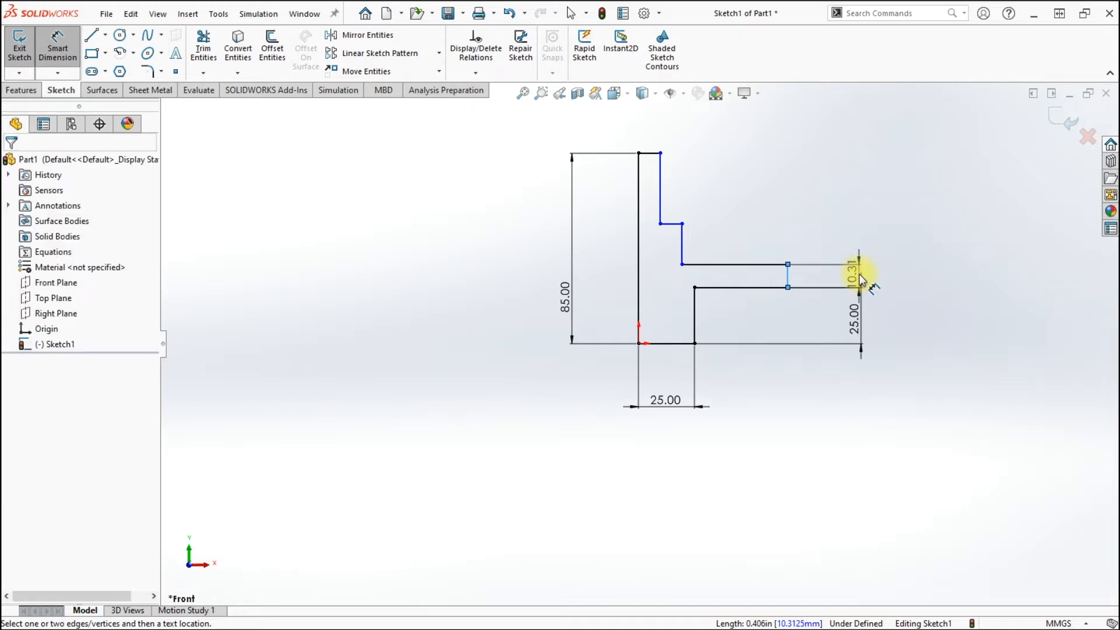
left_click(857, 278)
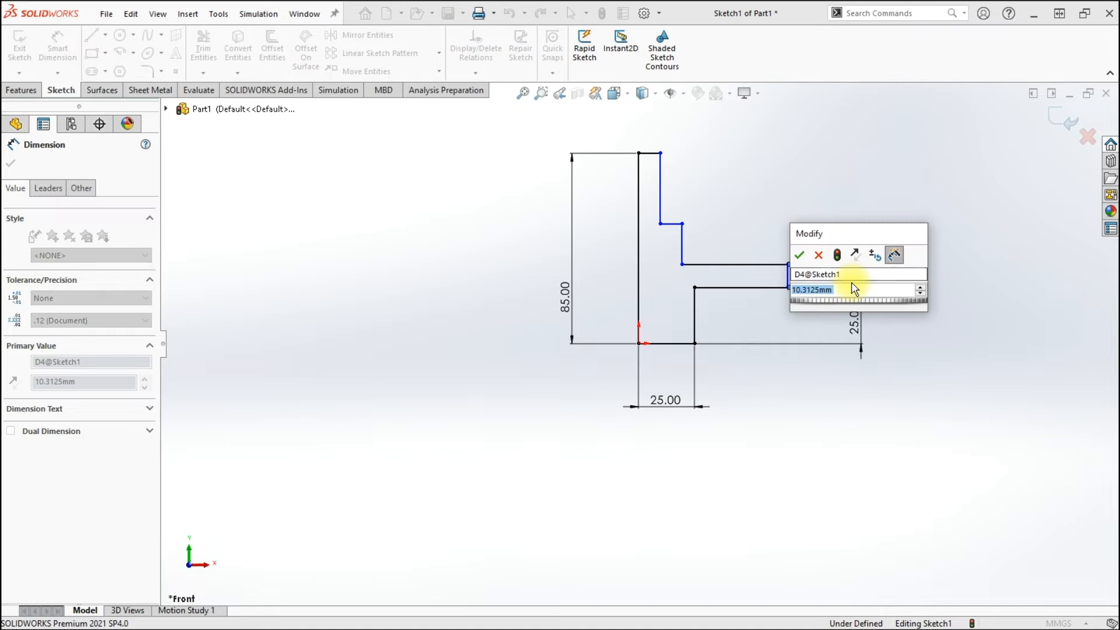
type("25")
key("Return")
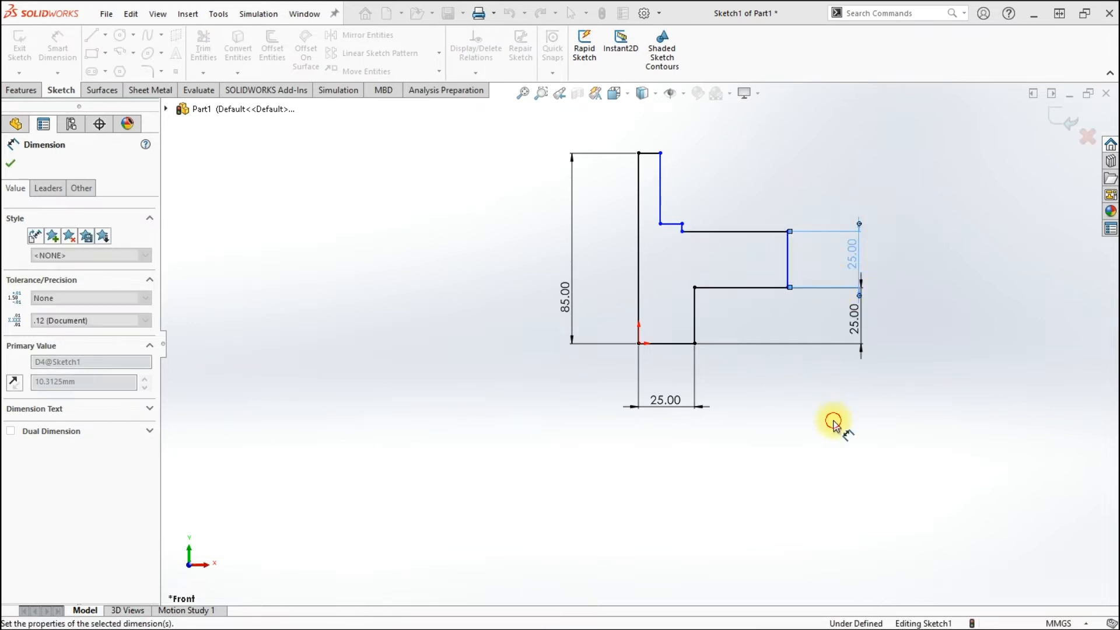
Change the height dimension of the lowest step, below the flange, to 10 mm
left_click(858, 323)
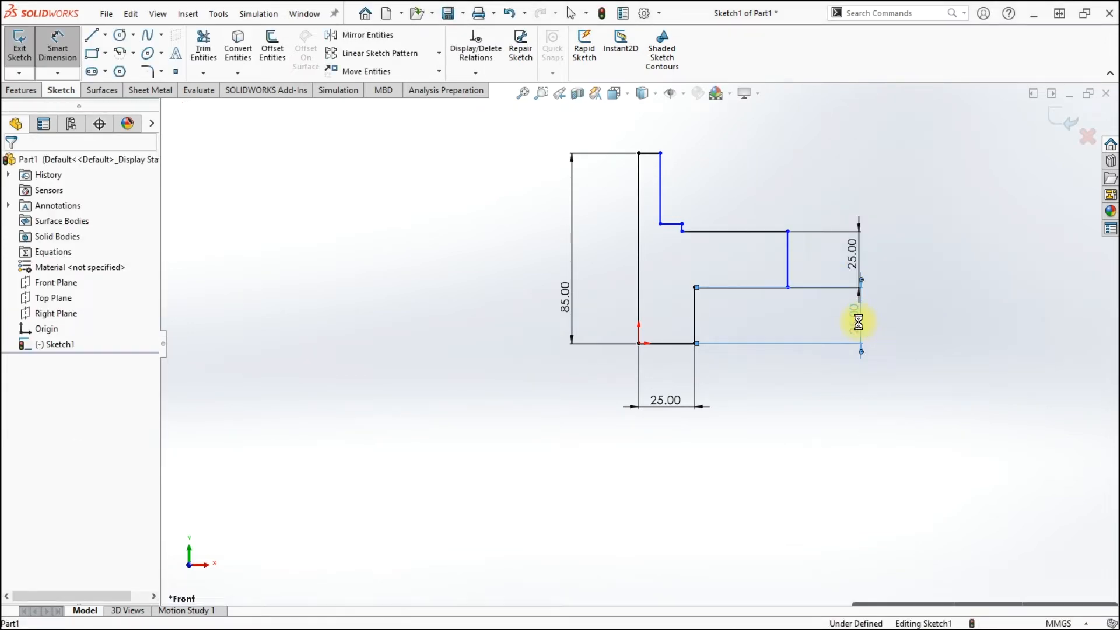
type("25")
key("Return")
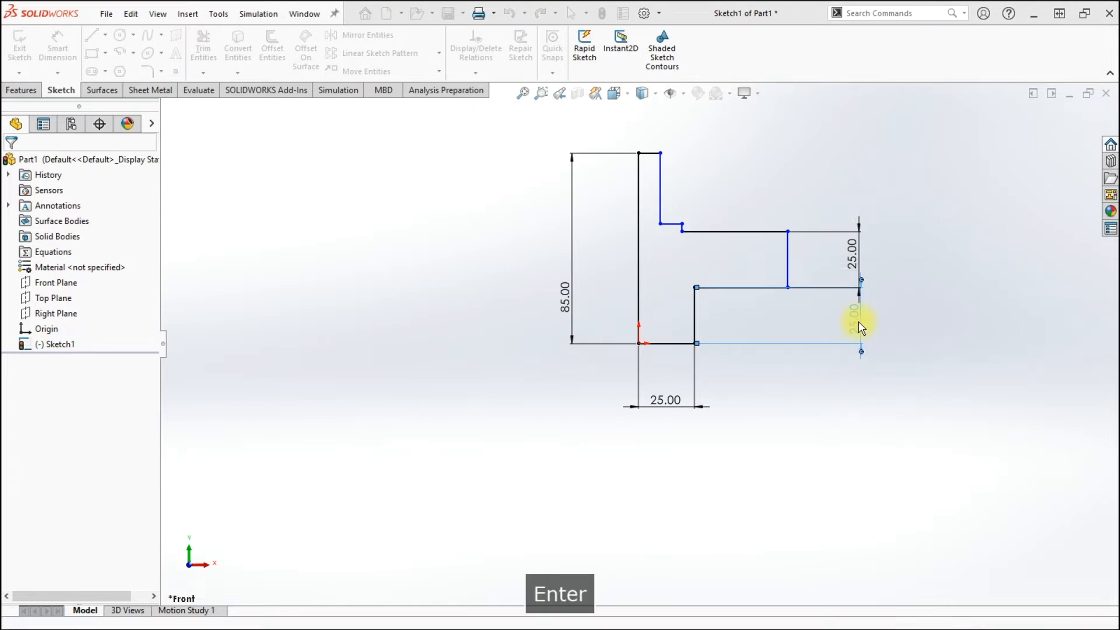
left_click(839, 413)
Dimension the vertical edge directly above the flange at 20 mm
left_click(682, 251)
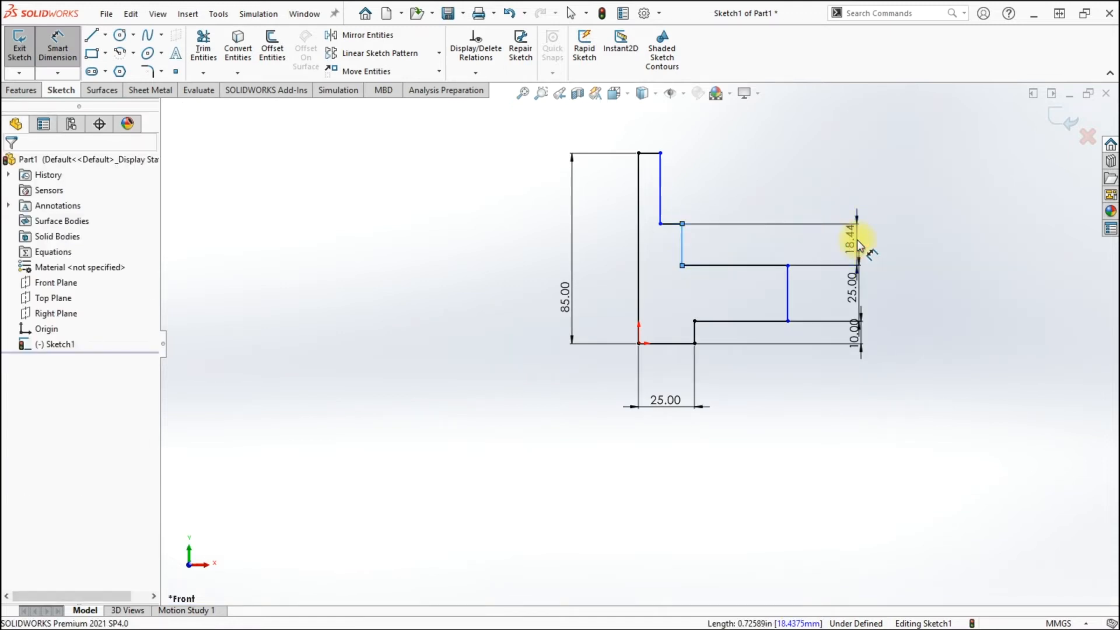
left_click(857, 240)
type("20")
key("Return")
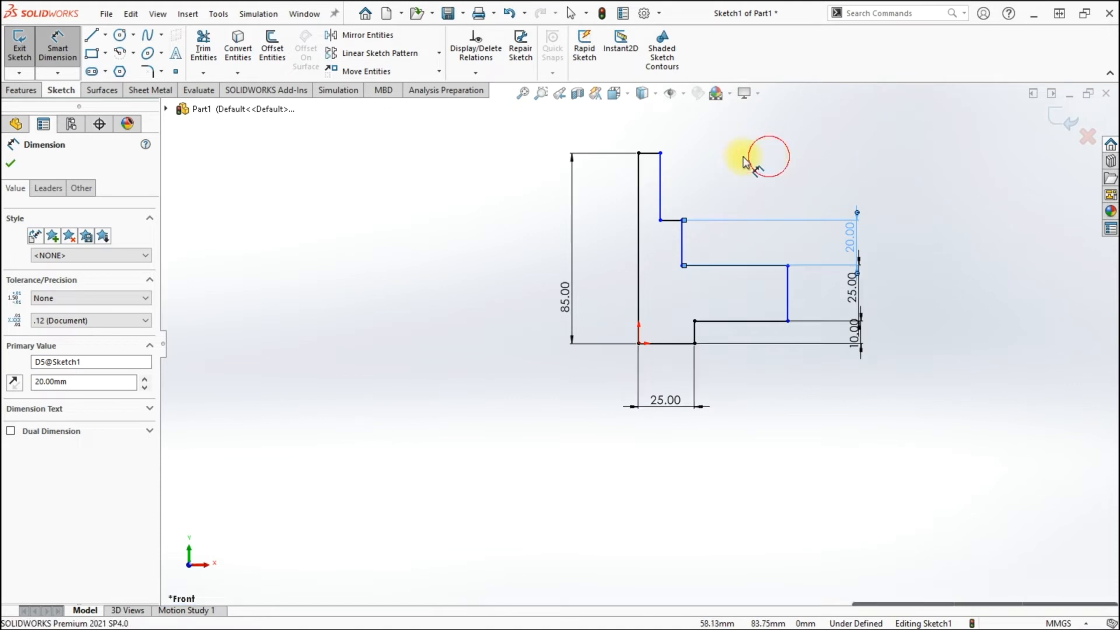
left_click(762, 158)
Add a driven dimension to the uppermost vertical edge on the profile's stepped side
left_click(660, 185)
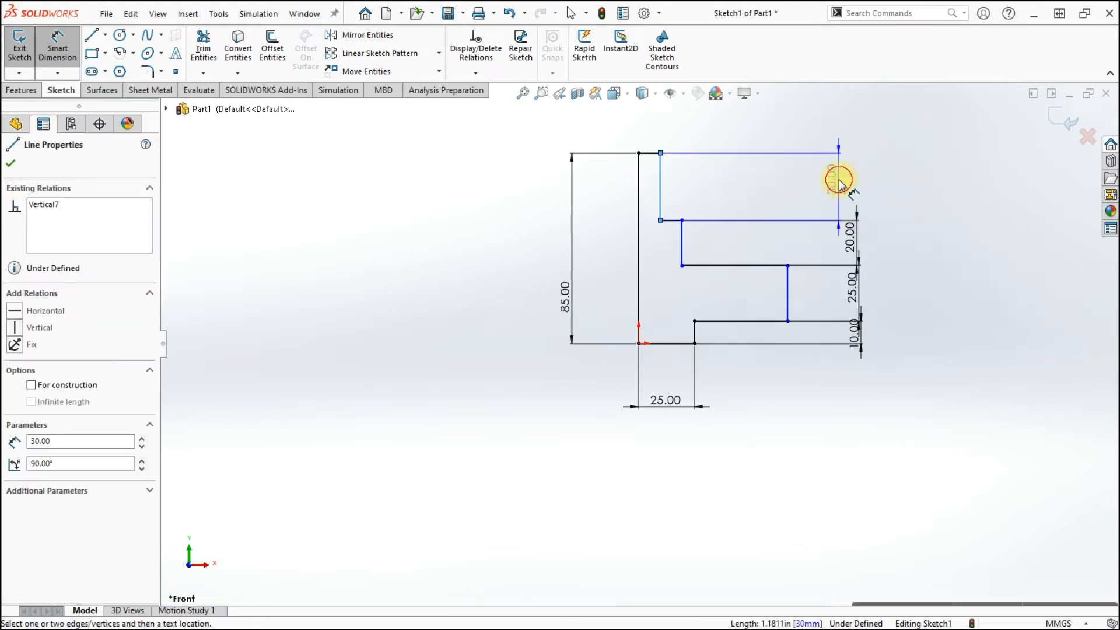
left_click(840, 186)
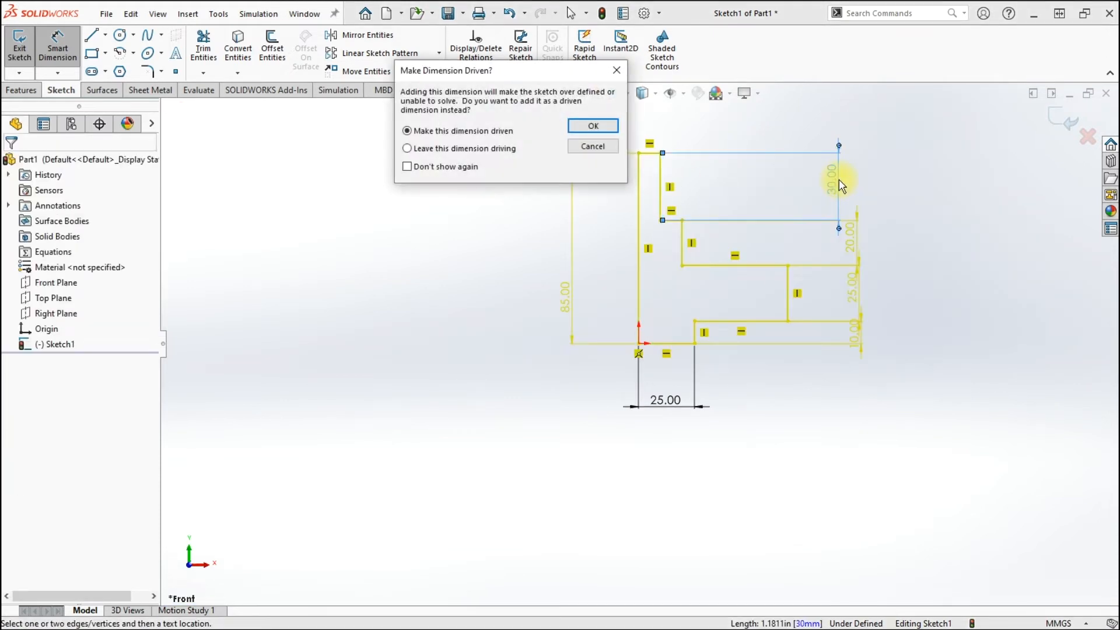
left_click(583, 129)
left_click(928, 312)
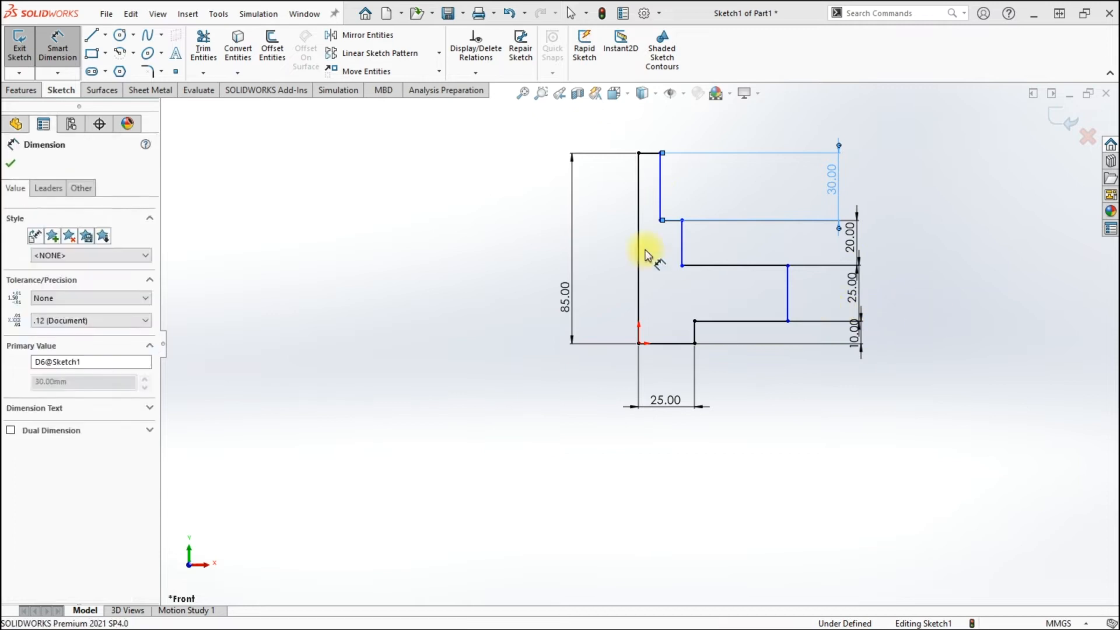
Dimension the horizontal distance from the profile's long straight edge to the flange's outer edge at 65 mm
left_click(788, 305)
left_click(642, 305)
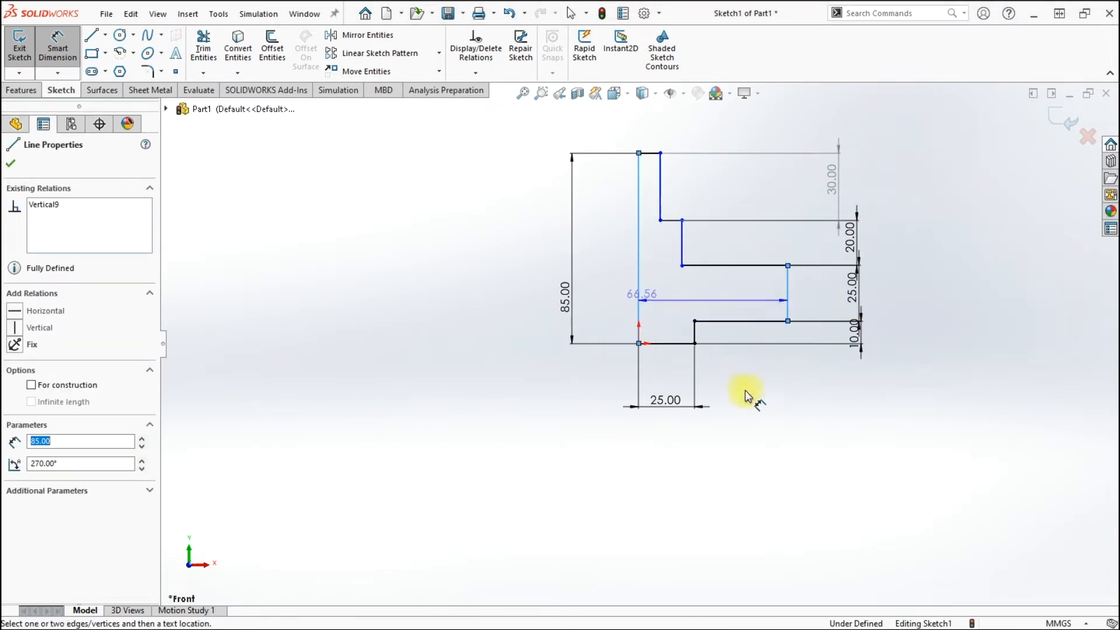
left_click(717, 462)
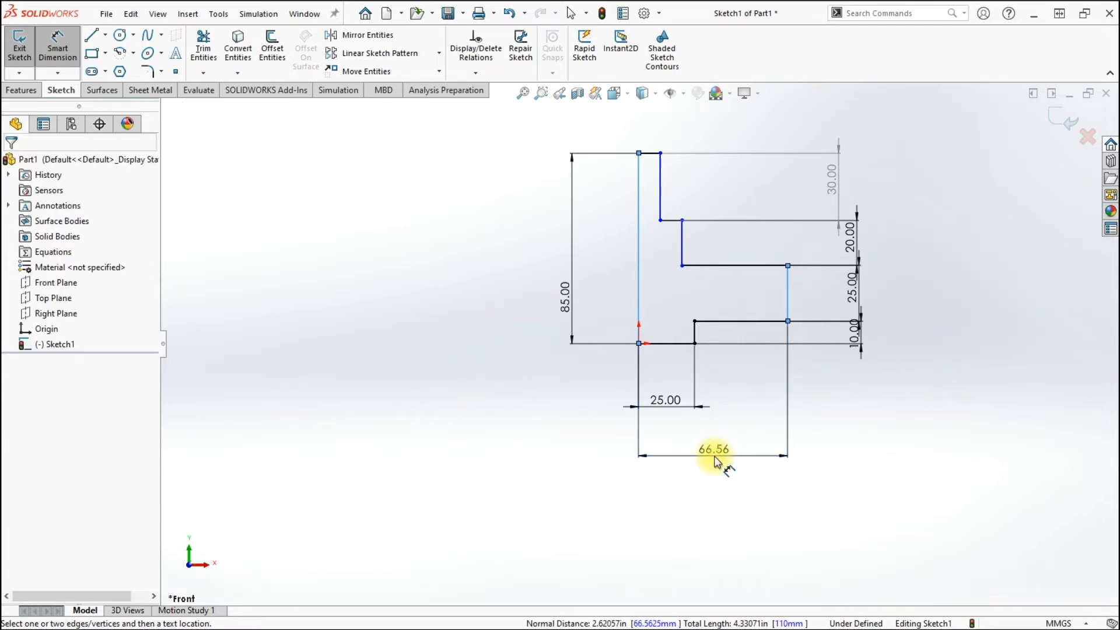
type("65")
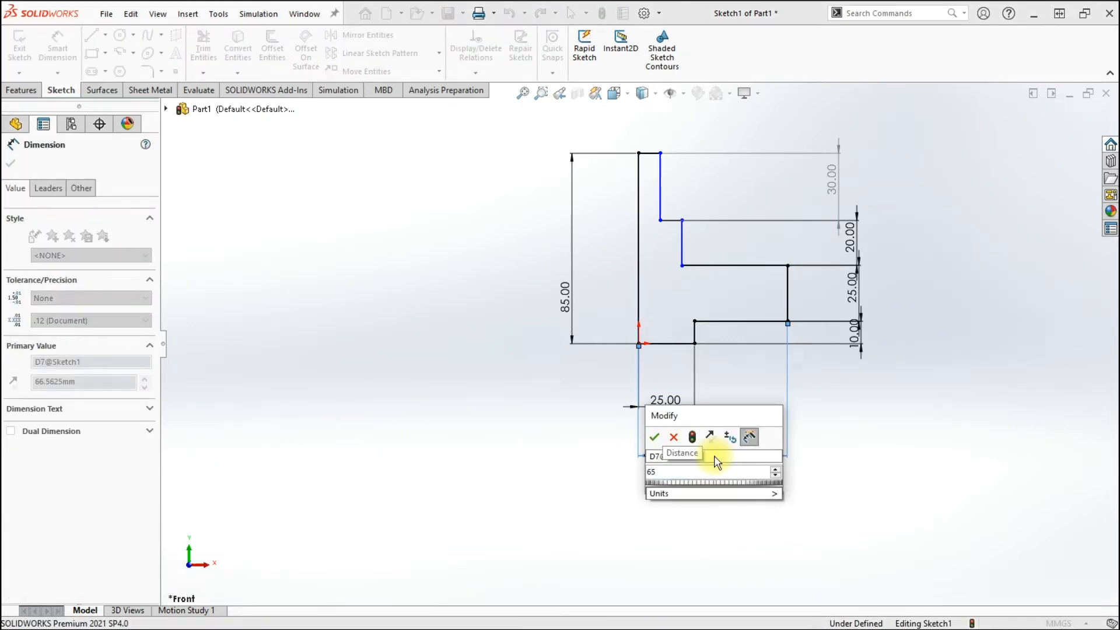
key("Return")
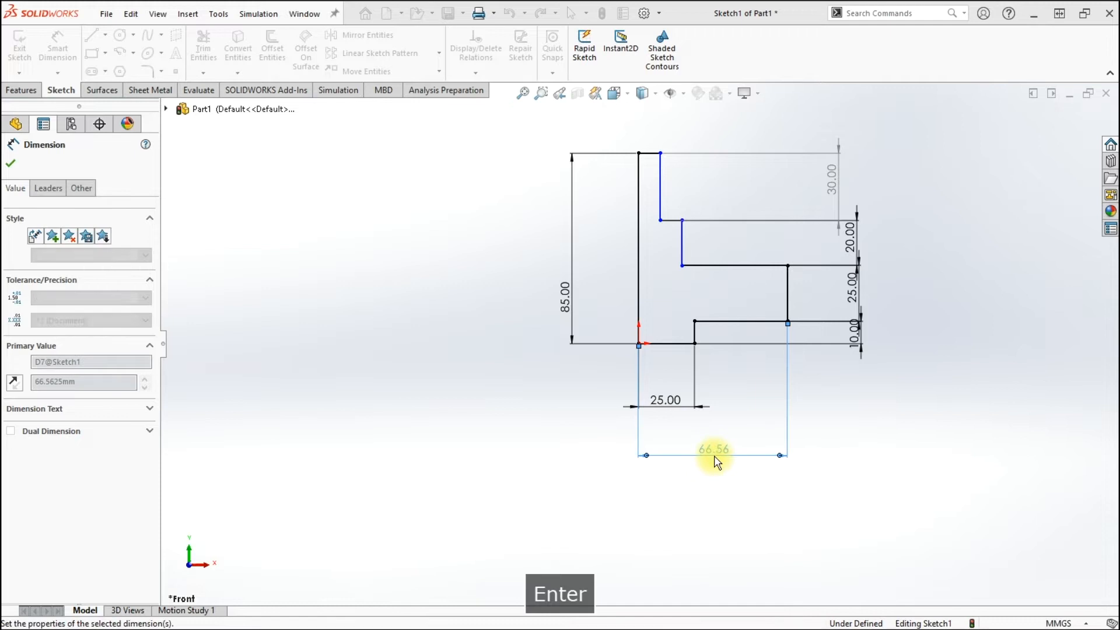
left_click(864, 450)
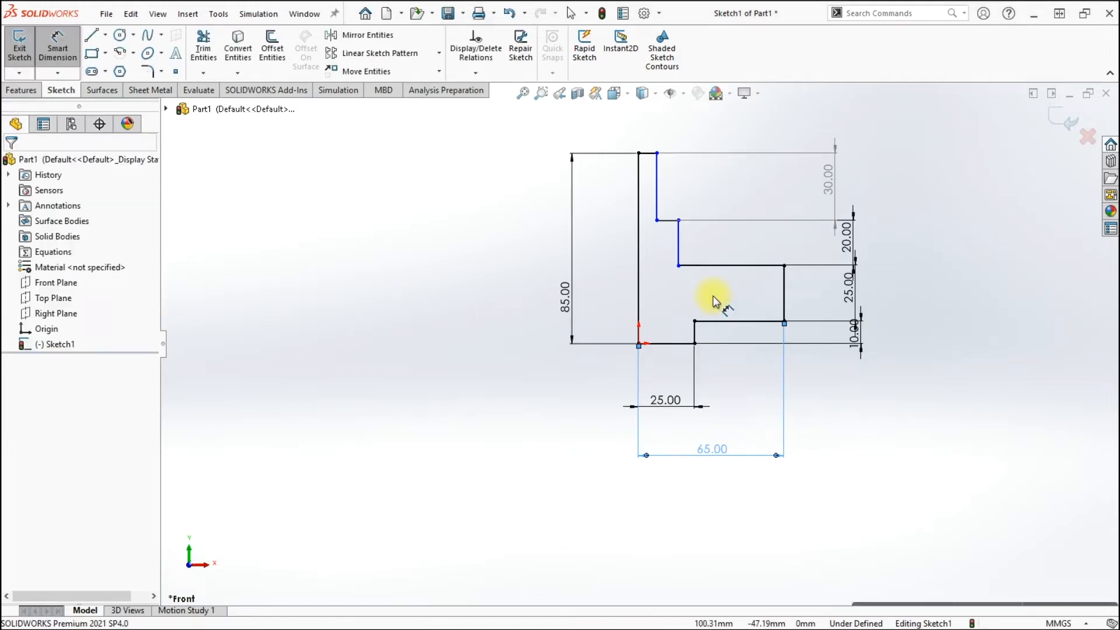
Dimension the horizontal distance between the long straight edge and the vertical edge directly above the flange at 25 mm
left_click(679, 245)
left_click(638, 248)
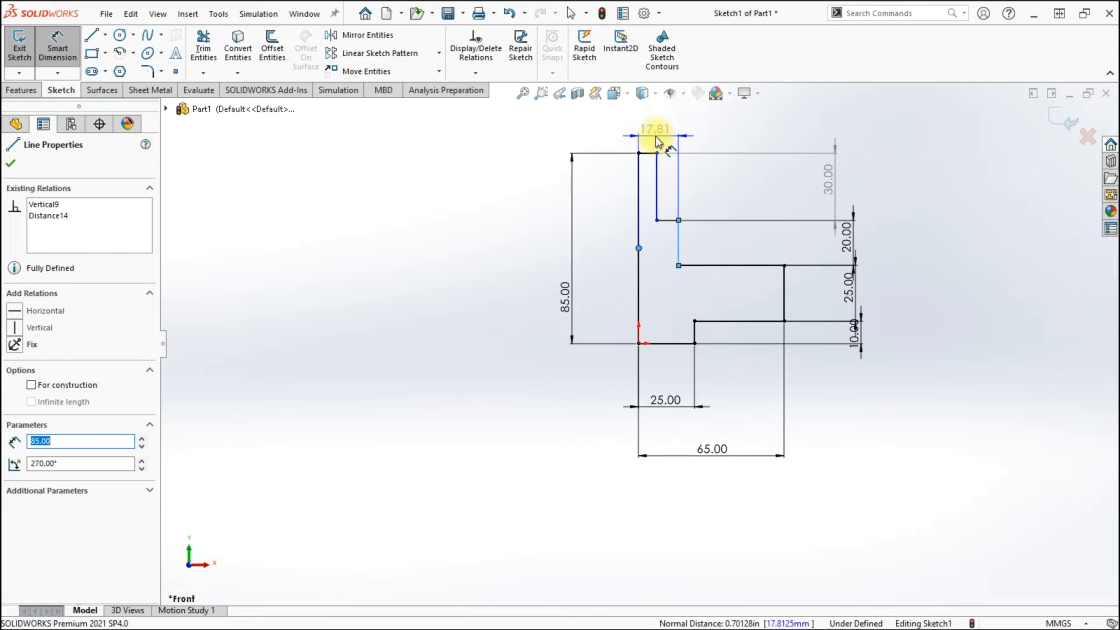
key("Escape")
left_click(652, 138)
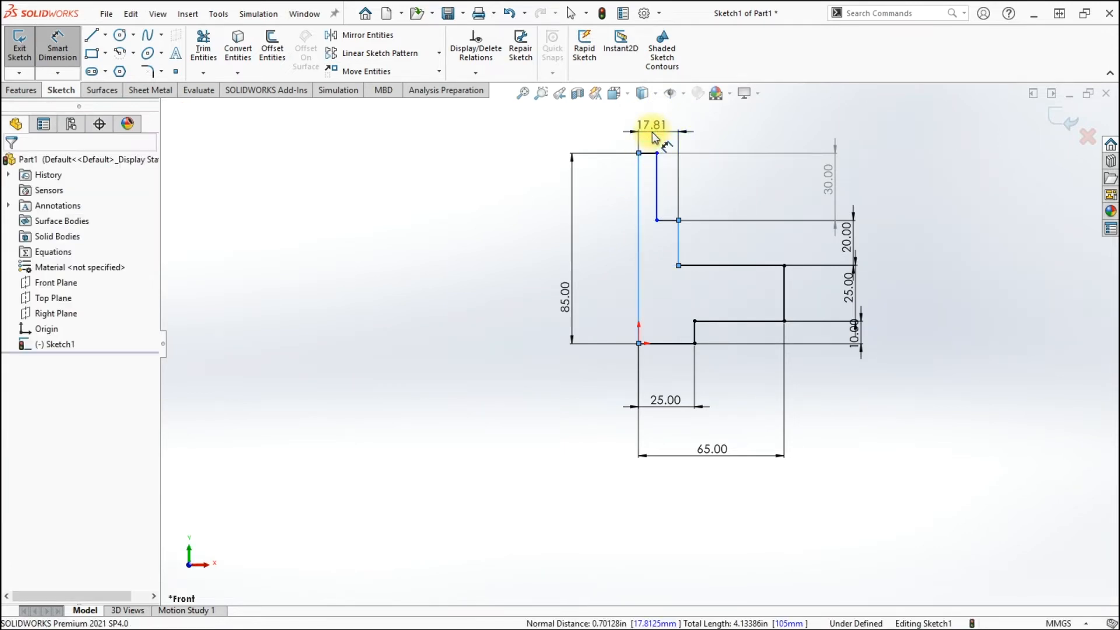
left_click(652, 134)
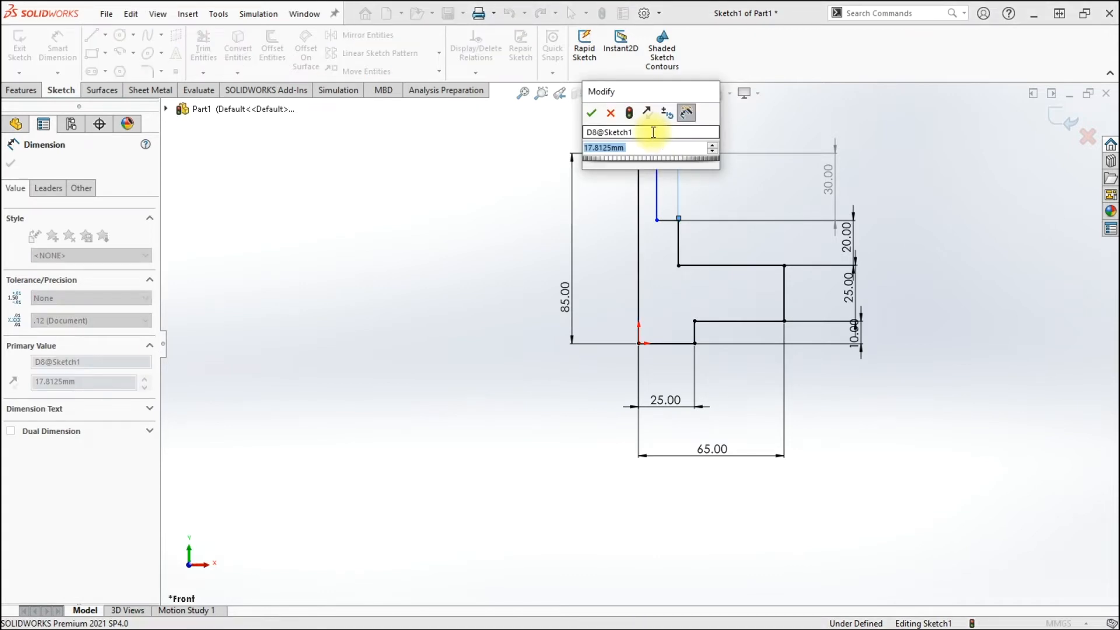
type("5")
key("Return")
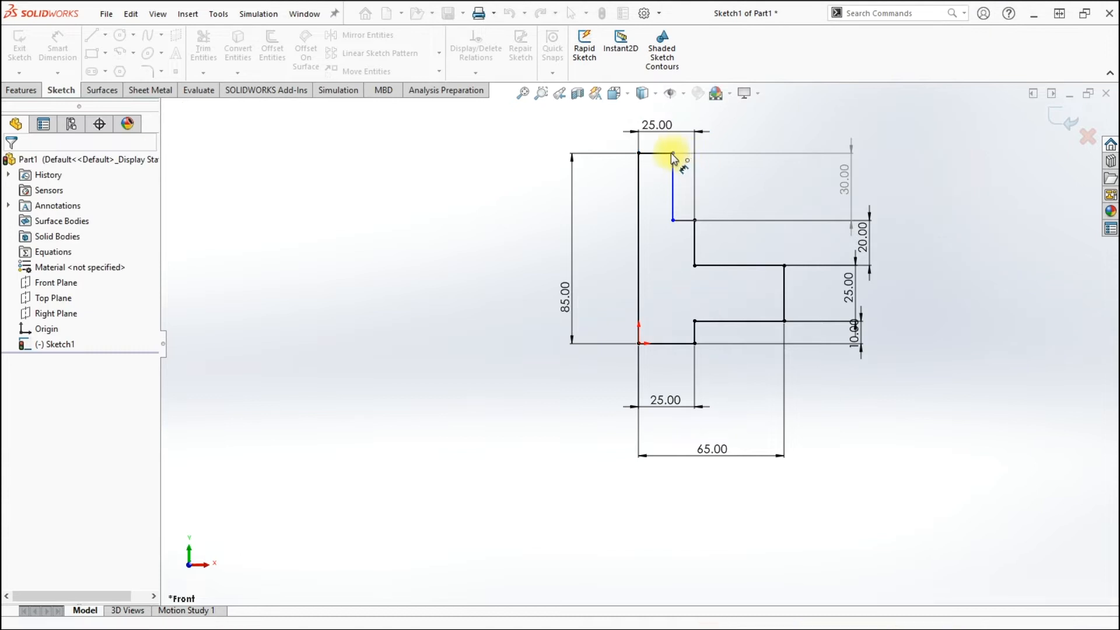
Dimension the profile's top horizontal edge at 15 mm
left_click(657, 154)
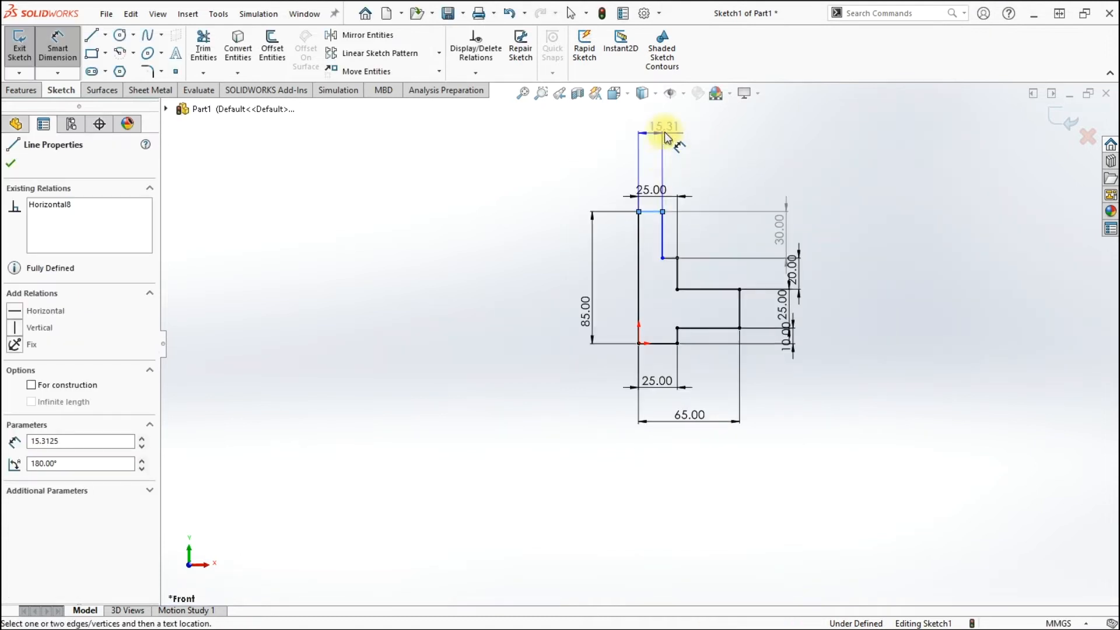
left_click(653, 170)
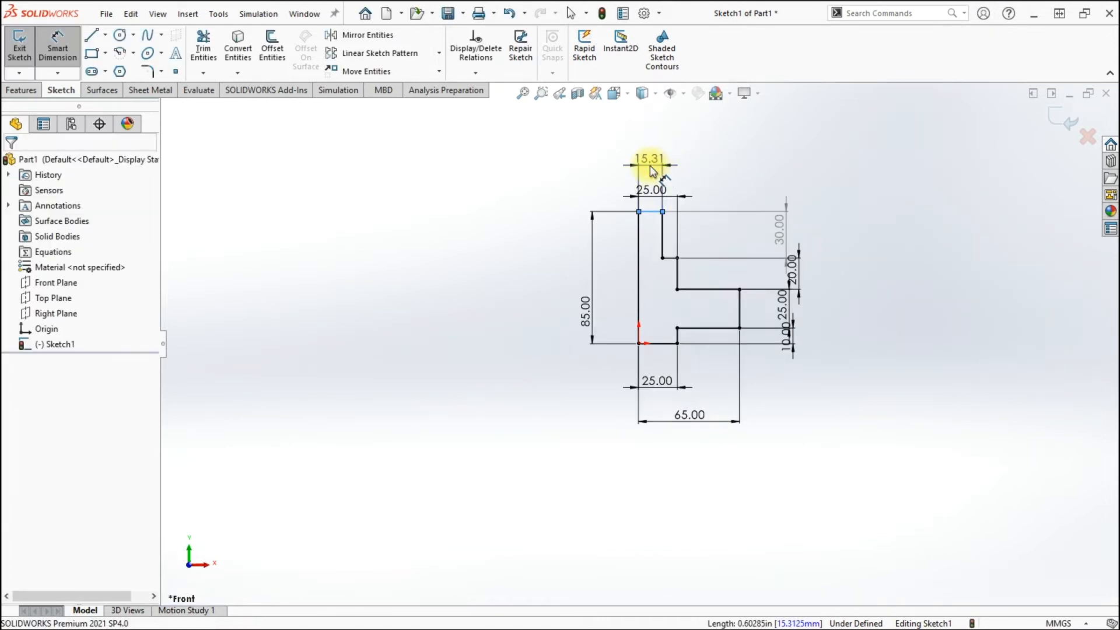
type("5")
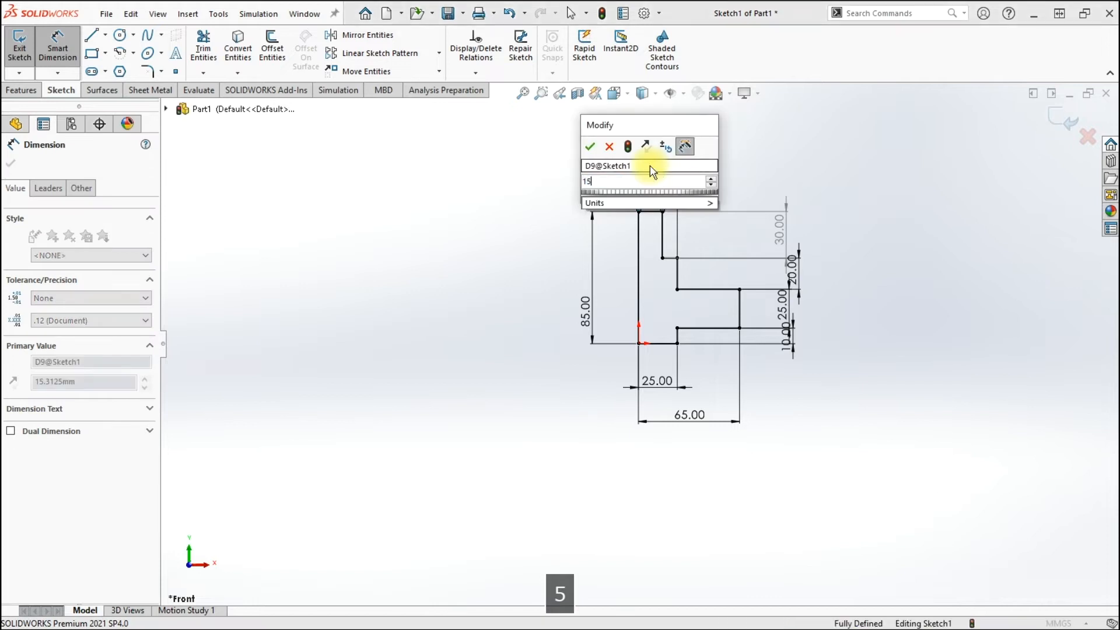
key("Return")
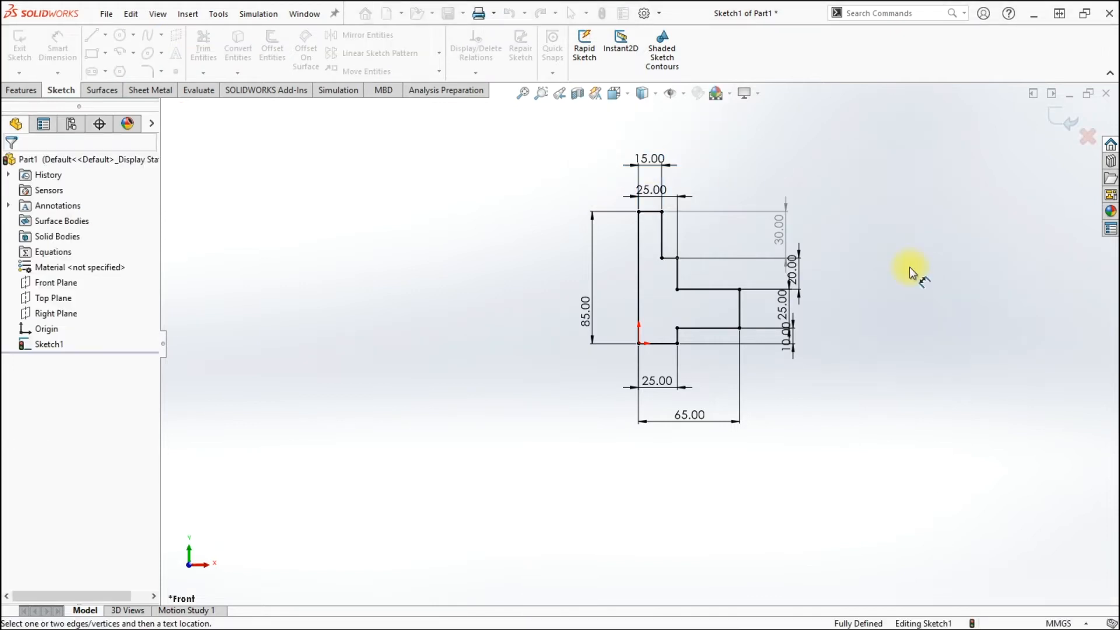
Set up a boss extrusion of the stepped profile with the Mid Plane end condition
left_click(28, 93)
left_click(25, 46)
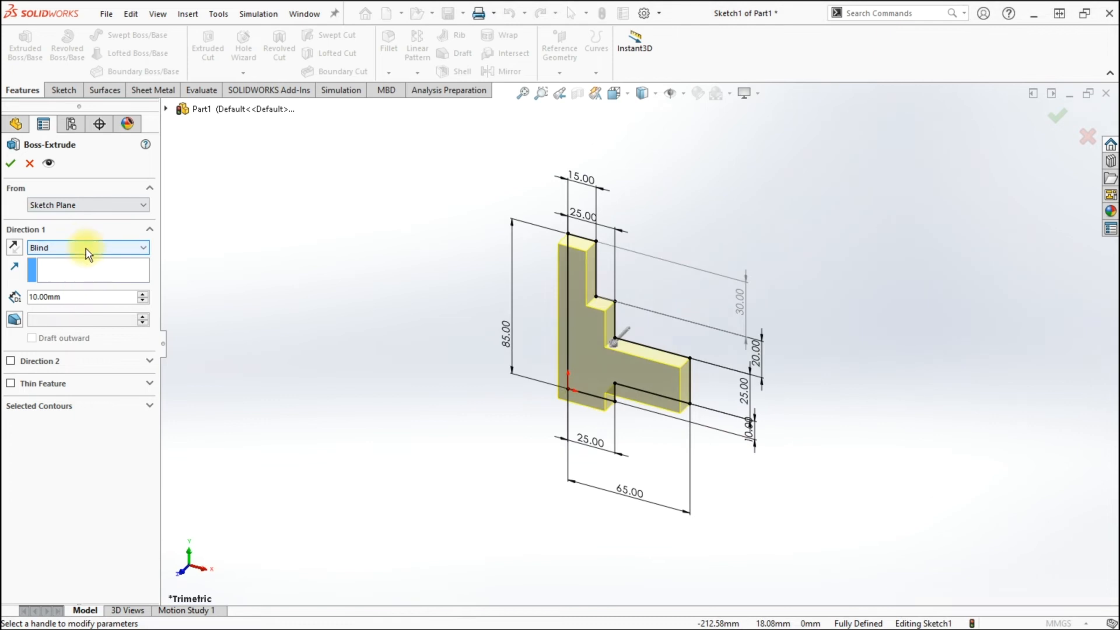
left_click(87, 248)
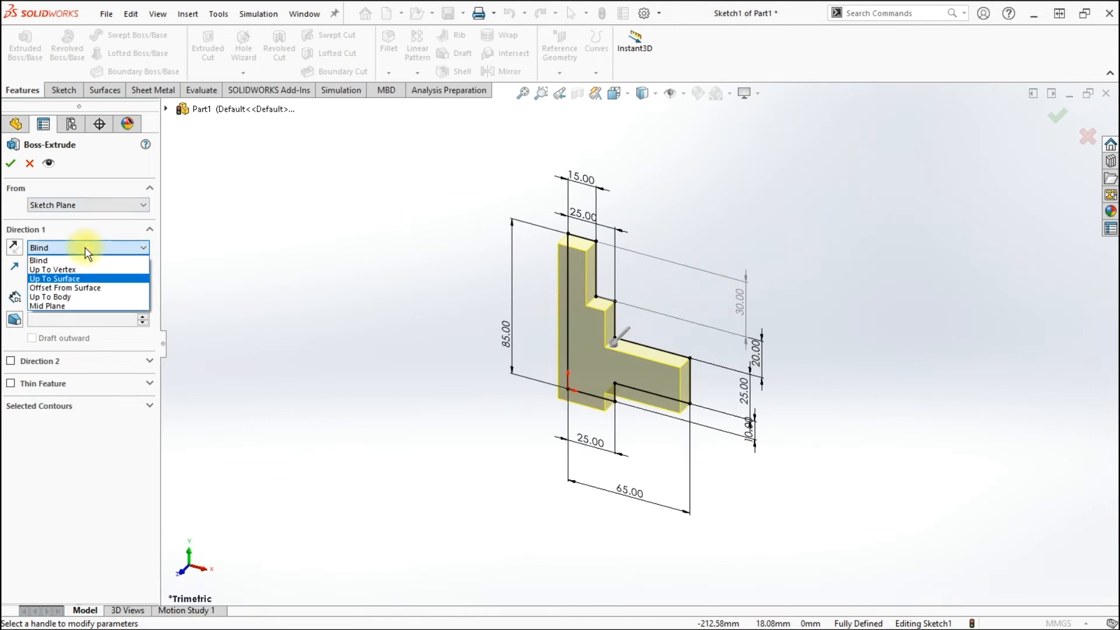
left_click(70, 313)
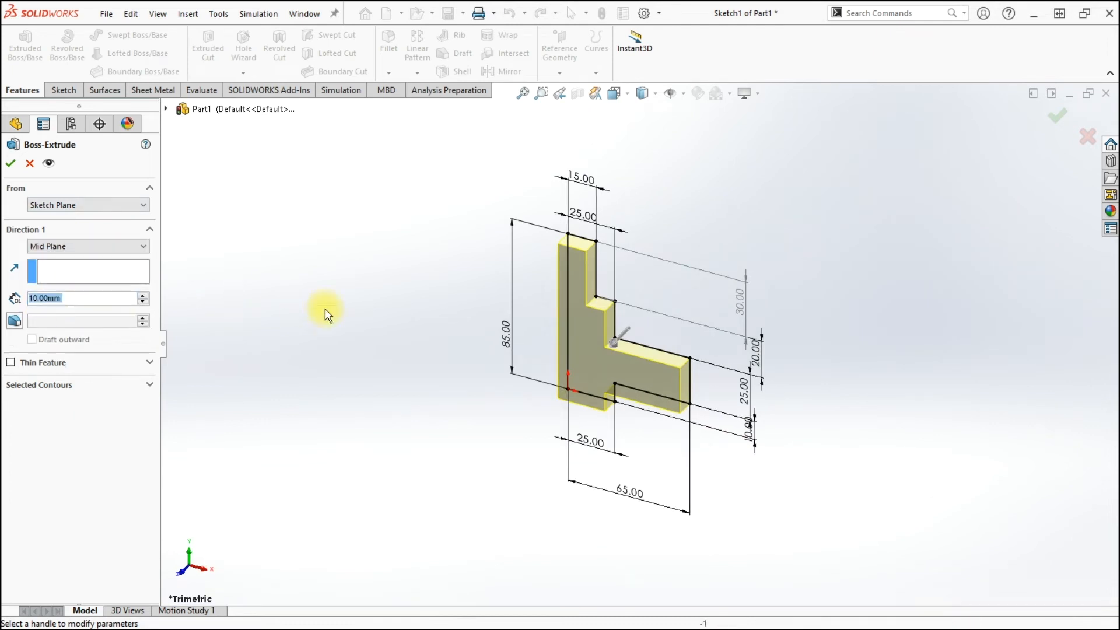
left_click(94, 302)
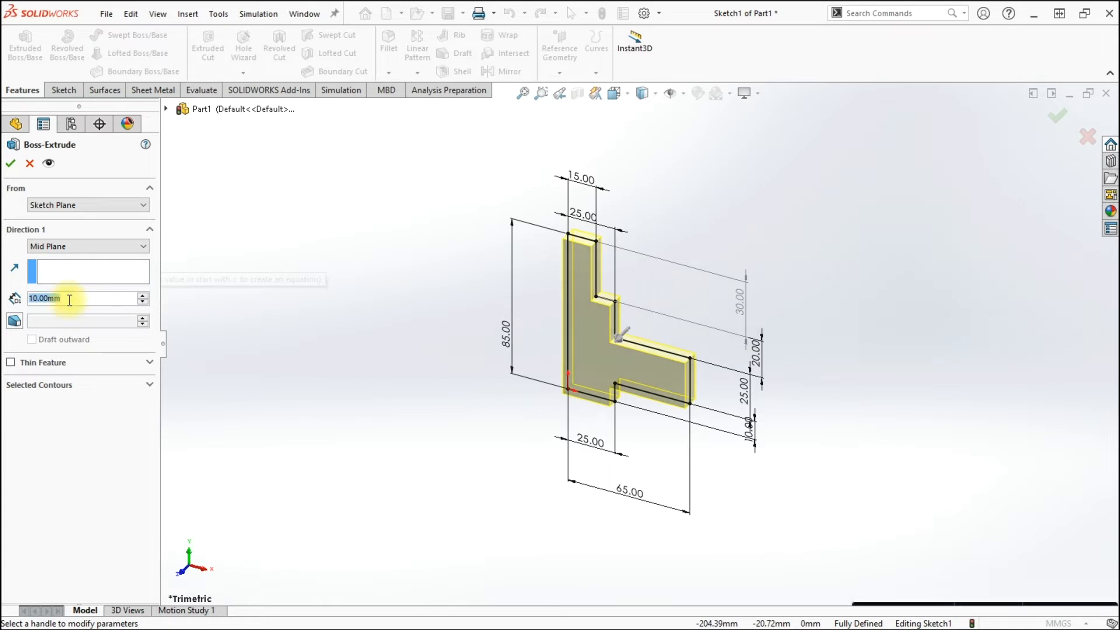
left_click_drag(63, 300, 10, 298)
type("10+")
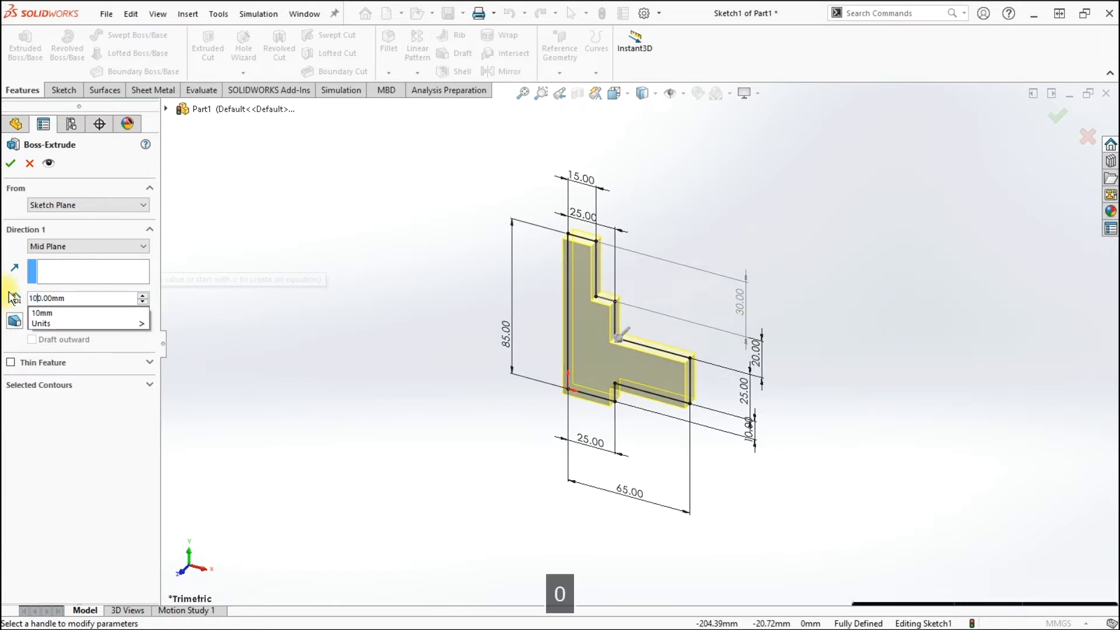
type("10+30+")
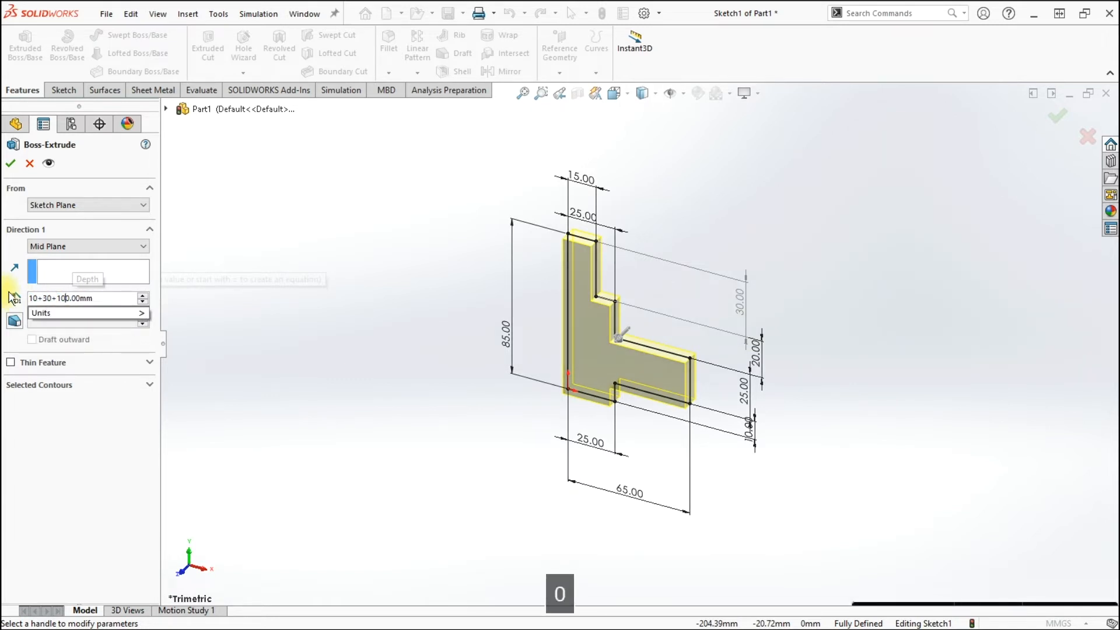
key("Return")
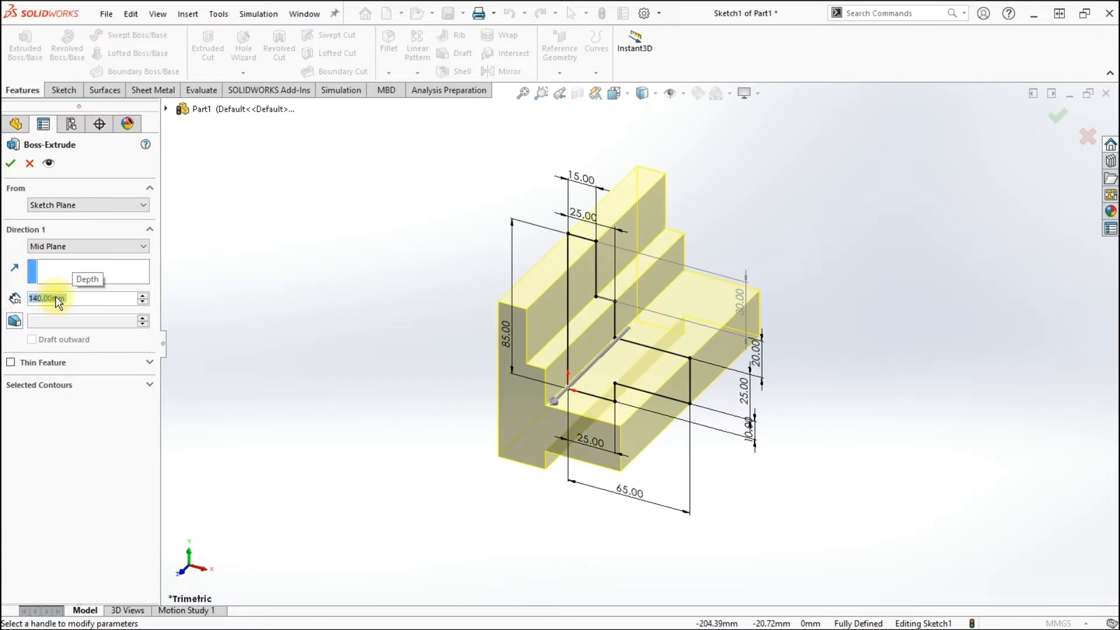
Set the extrusion depth to 10+30+10 mm and complete the mid-plane boss extrusion
type("10+30+1")
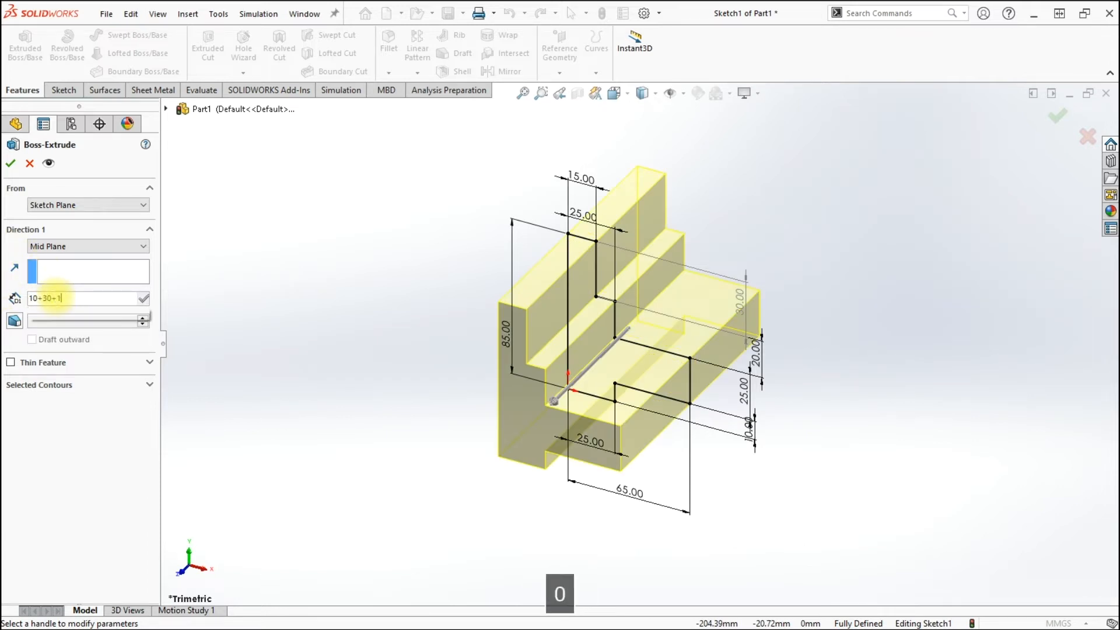
type("0")
key("Return")
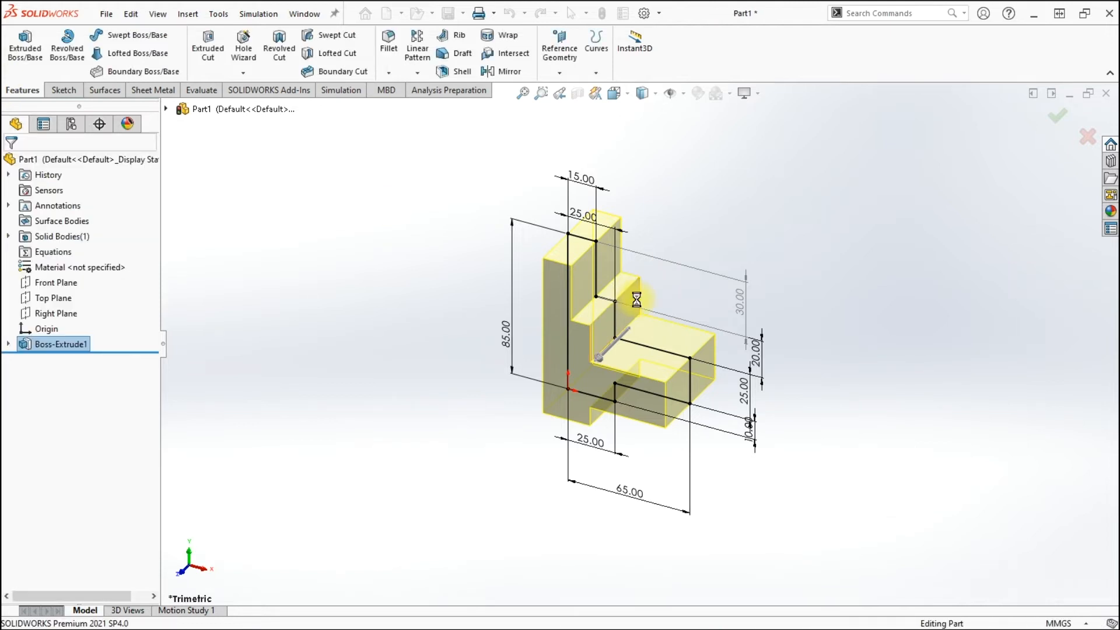
left_click(901, 277)
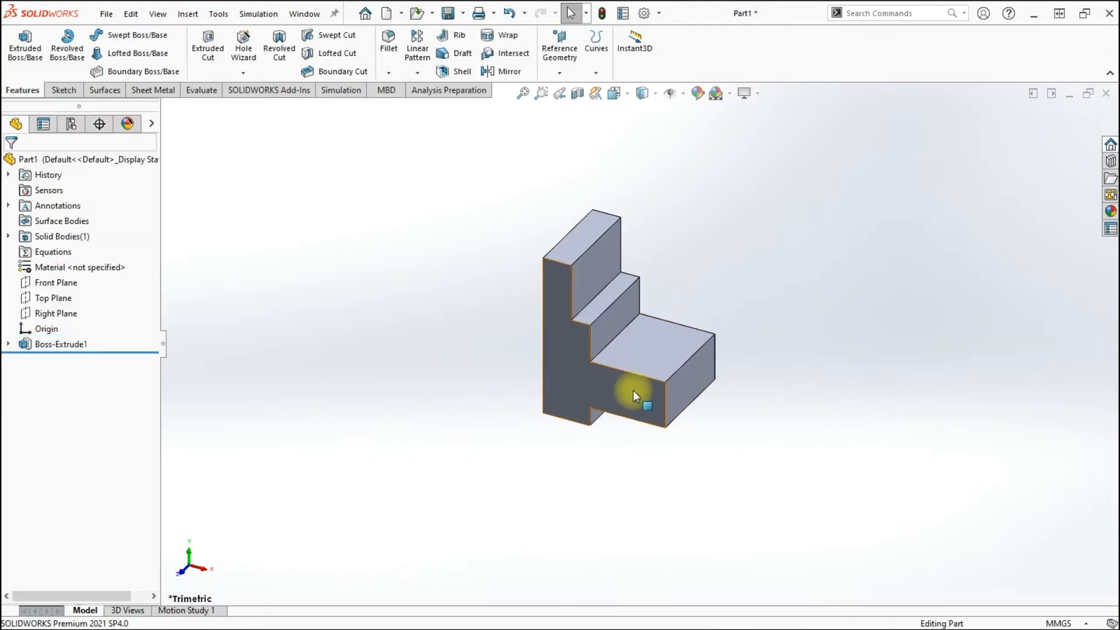
Open a new sketch on the vertical face of the solid's uppermost step
left_click(587, 284)
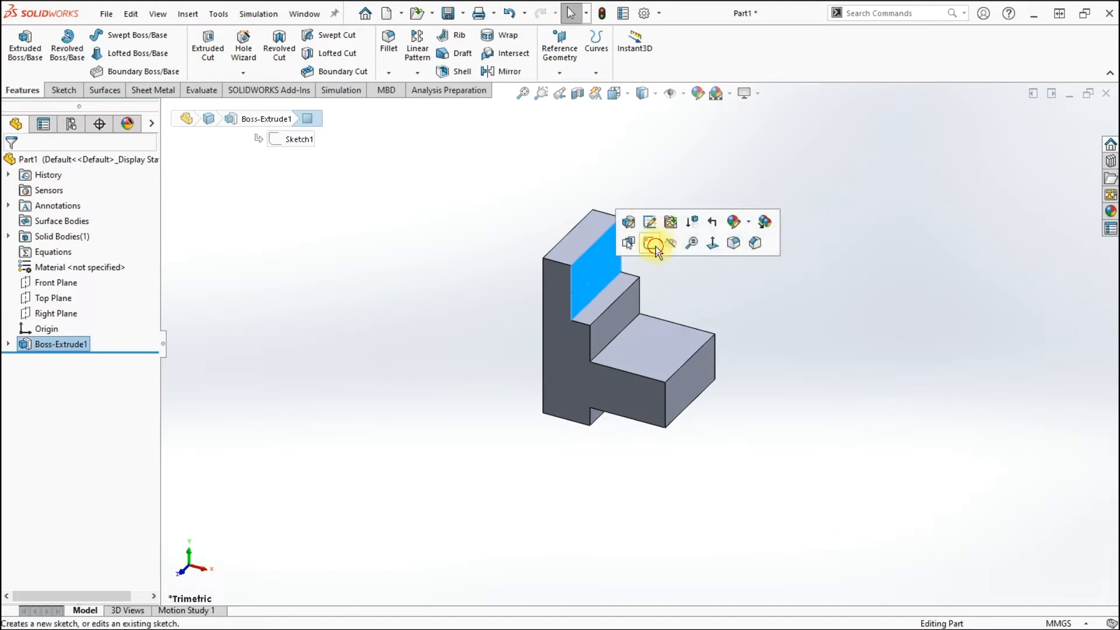
left_click(653, 245)
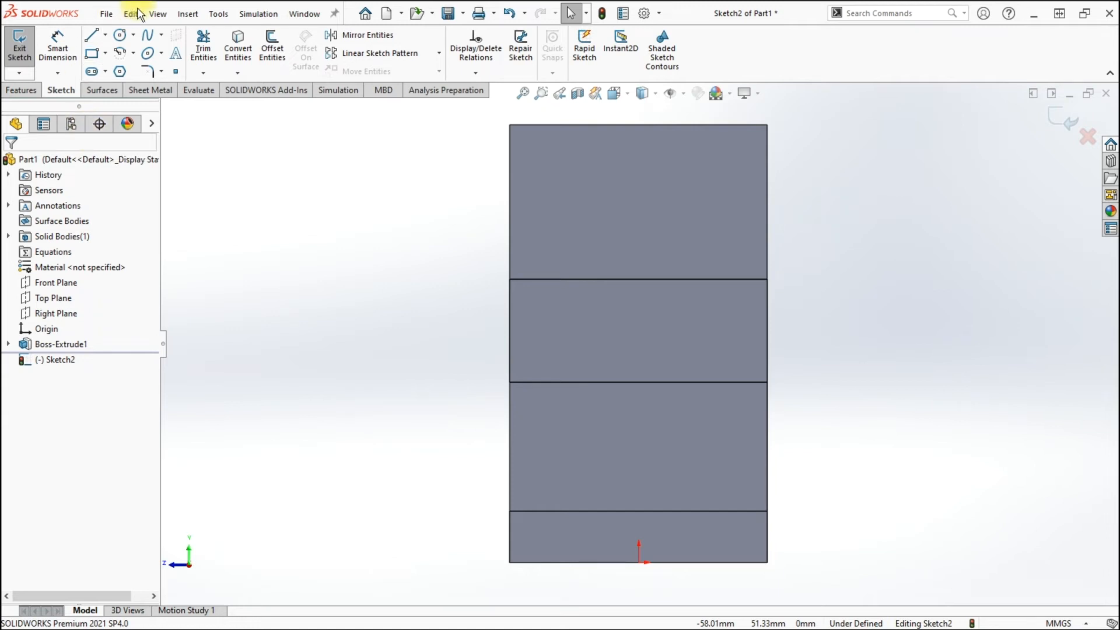
left_click(133, 53)
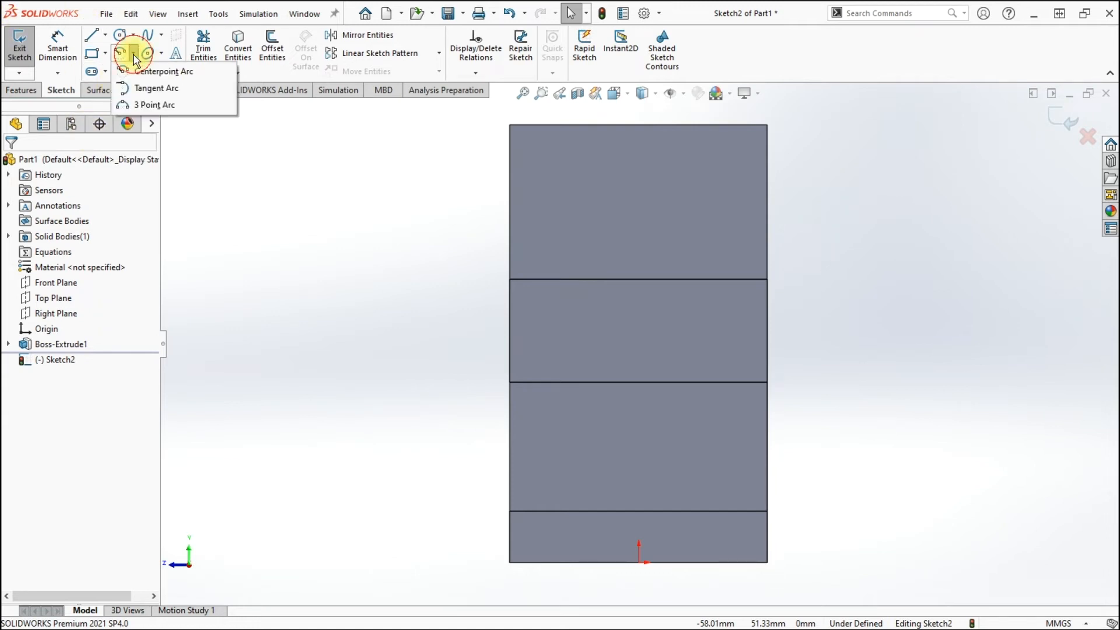
left_click(136, 102)
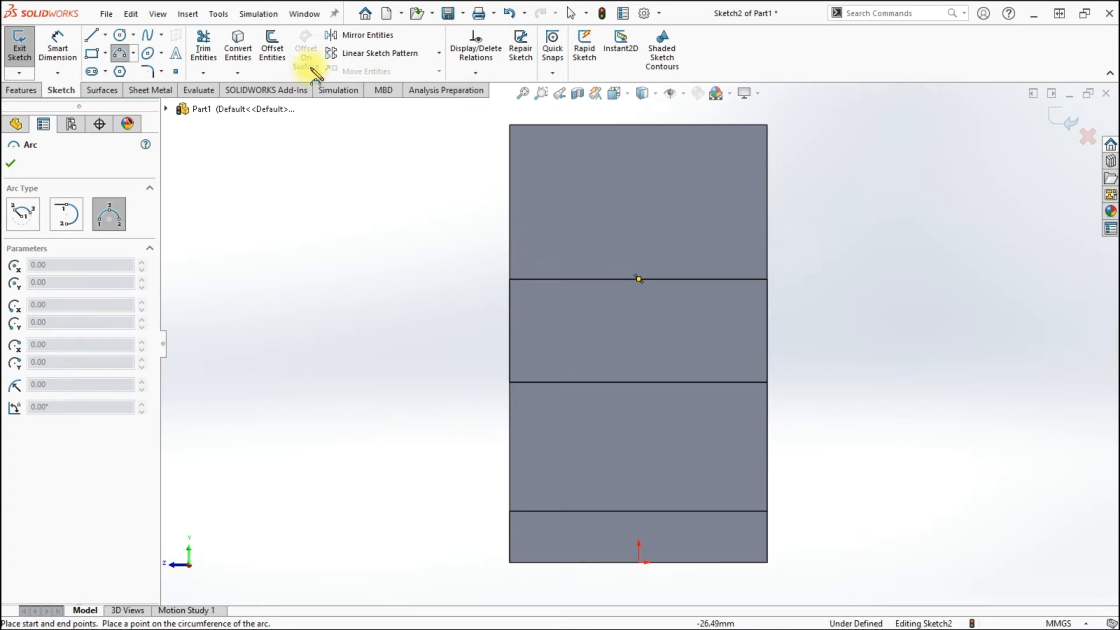
left_click(119, 39)
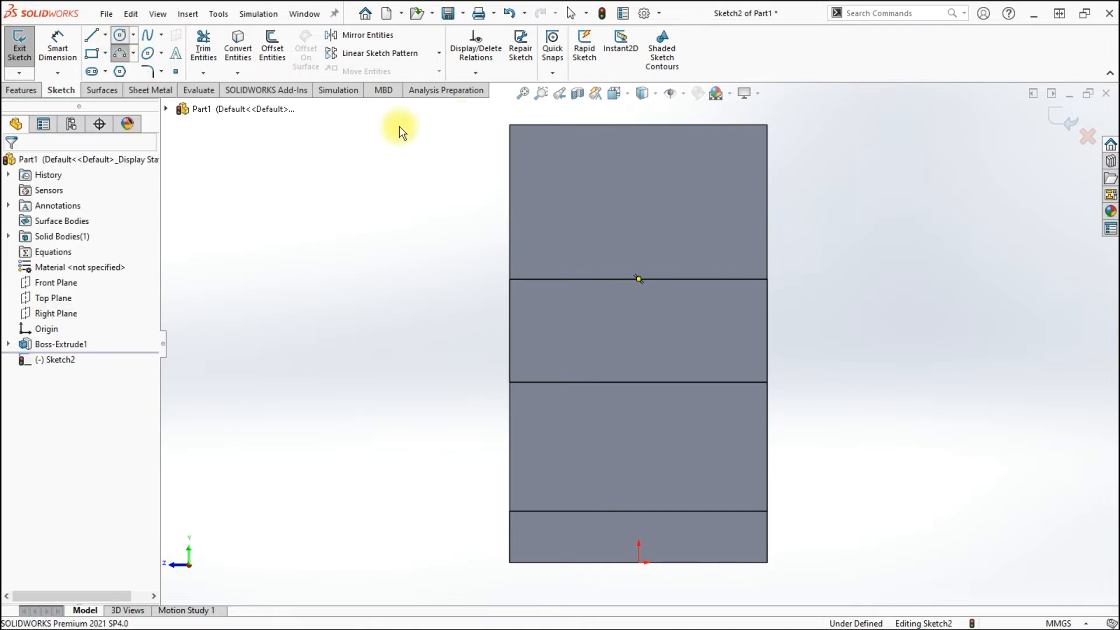
left_click(136, 56)
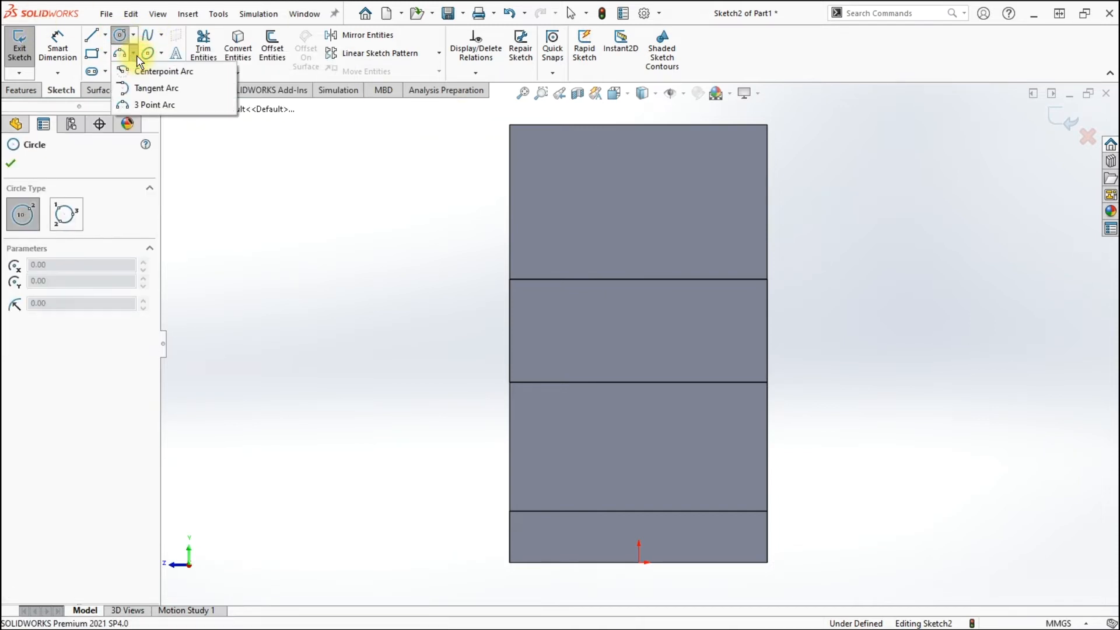
left_click(139, 104)
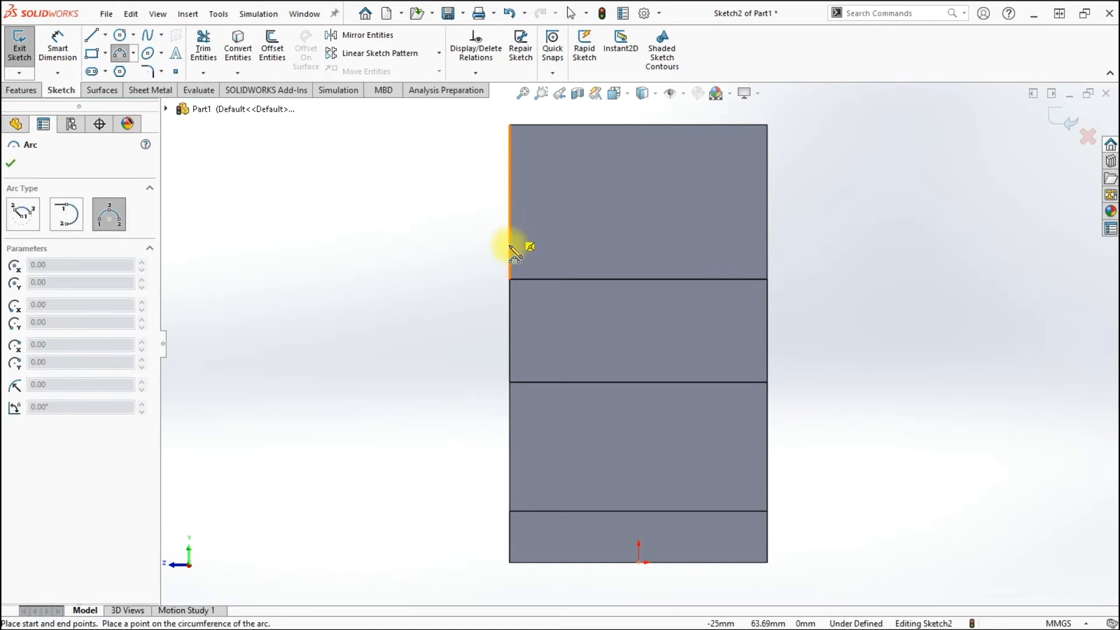
Sketch a centerpoint arc of about 25.2 mm radius on the upper face, centred on its vertical midline and spanning both side edges
left_click(133, 56)
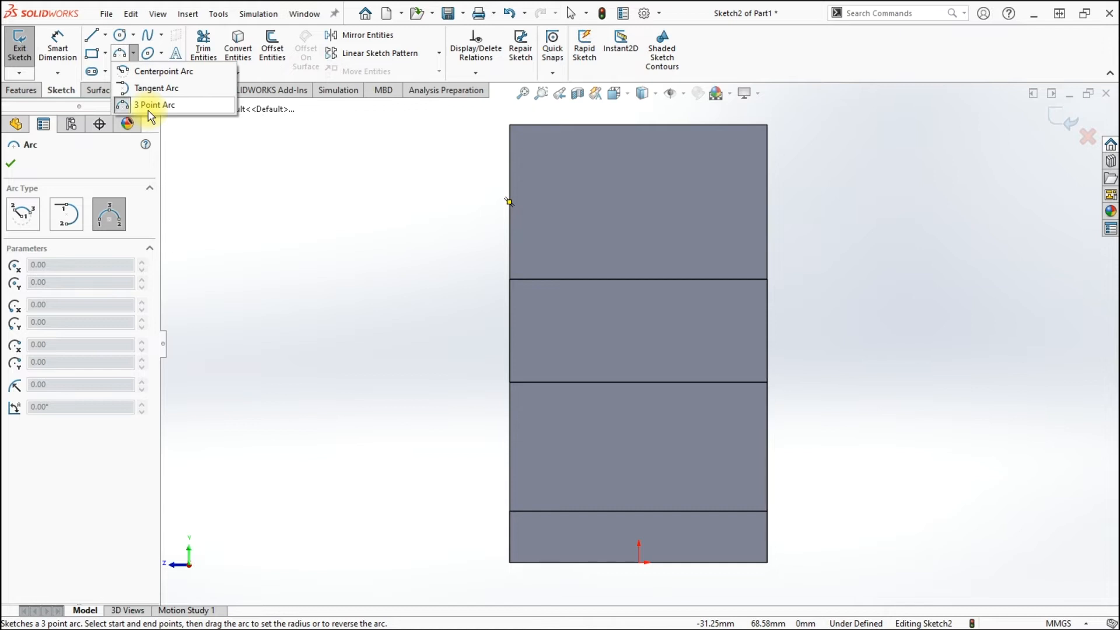
left_click(166, 71)
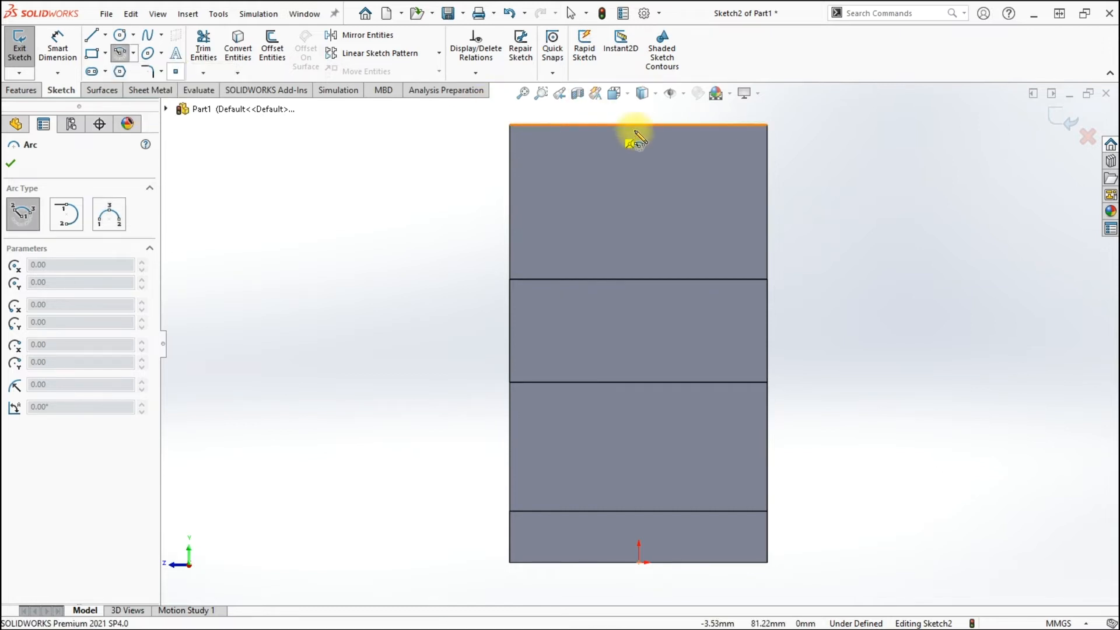
left_click(639, 124)
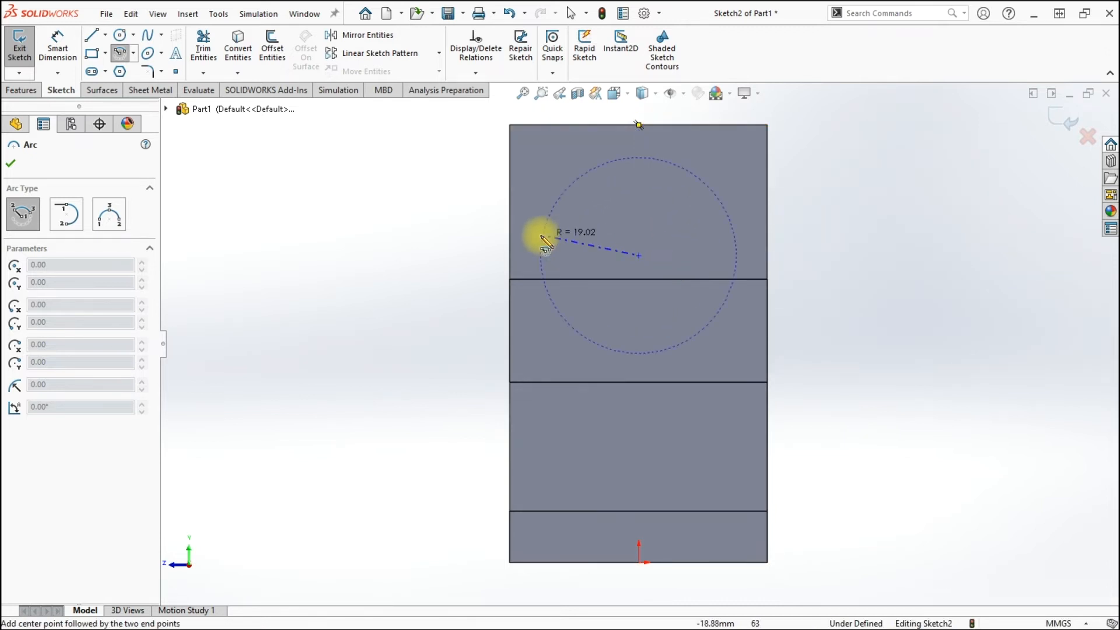
left_click(511, 241)
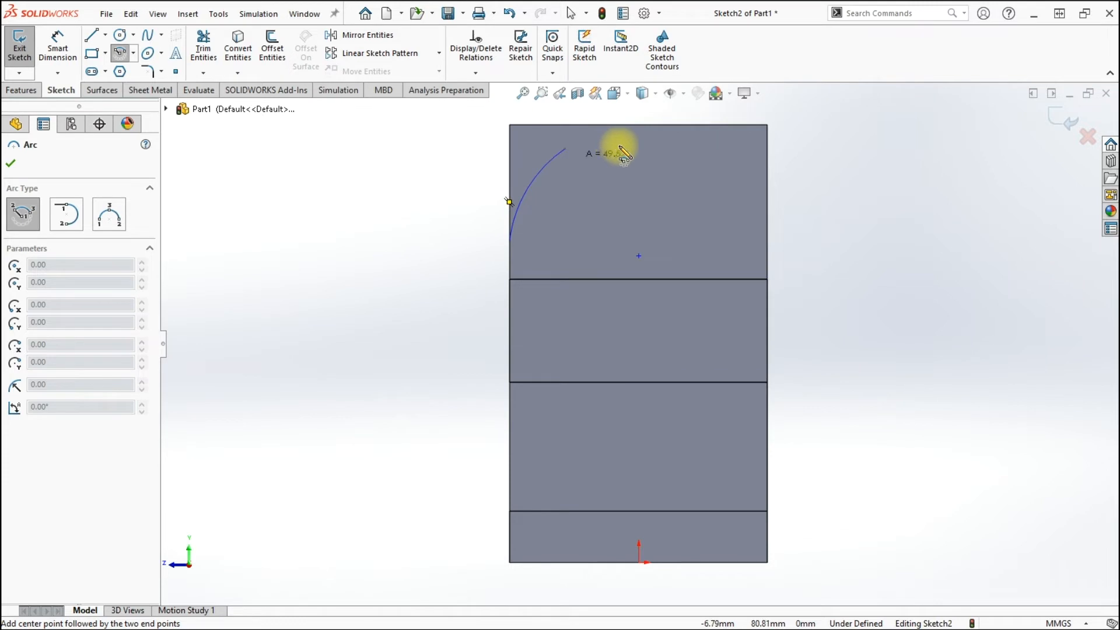
left_click(734, 246)
key("Escape")
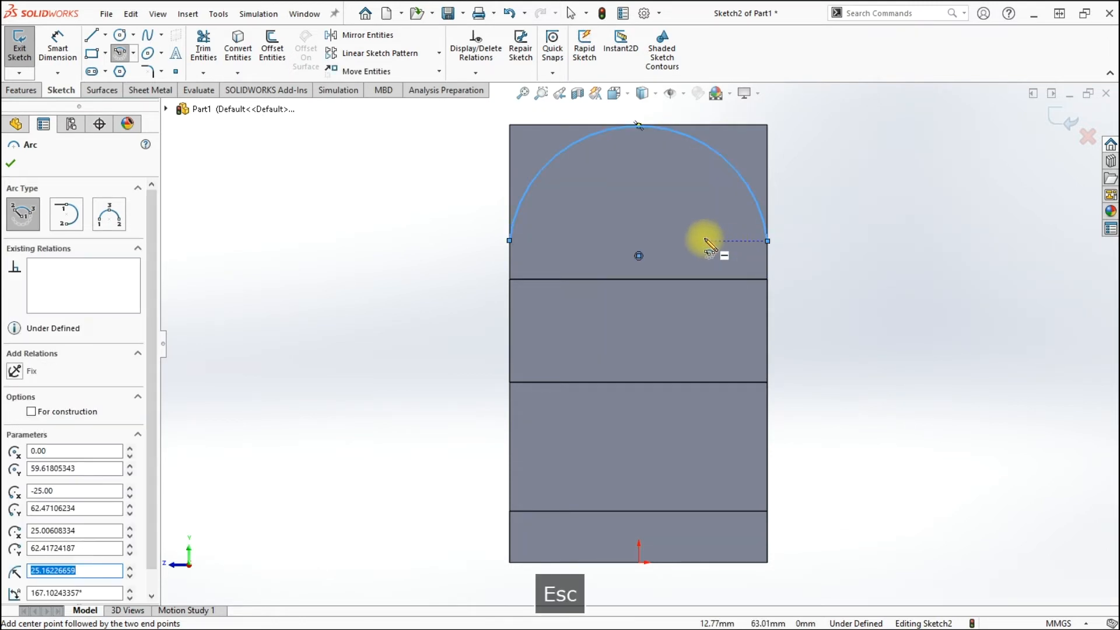
Dimension the arc's centre point 25 mm below the upper edge of the face
left_click(59, 46)
left_click(640, 256)
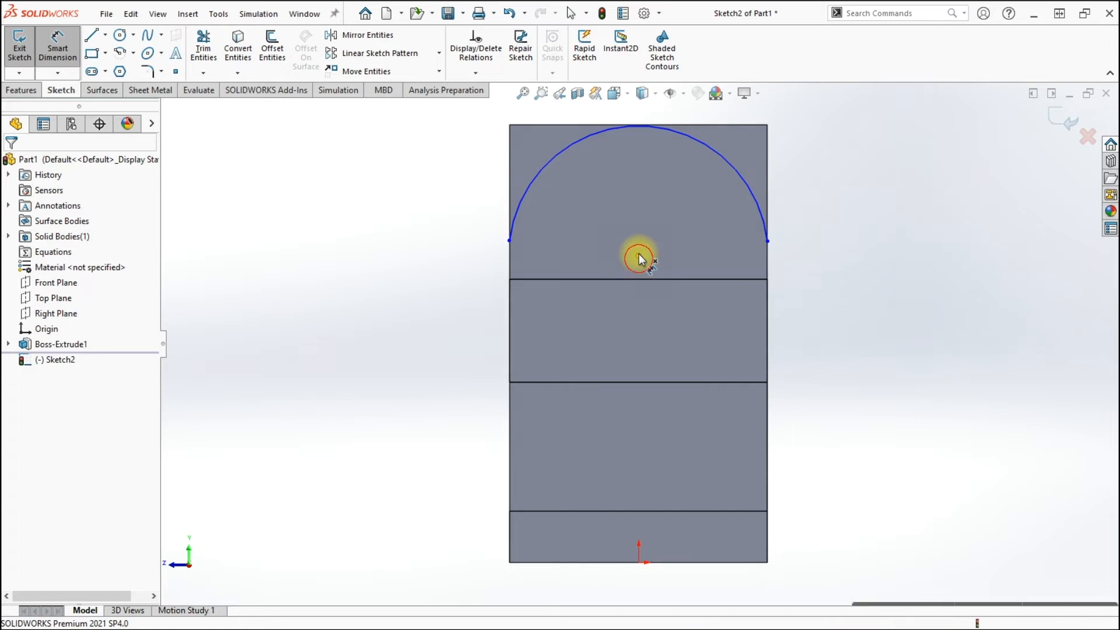
left_click(700, 130)
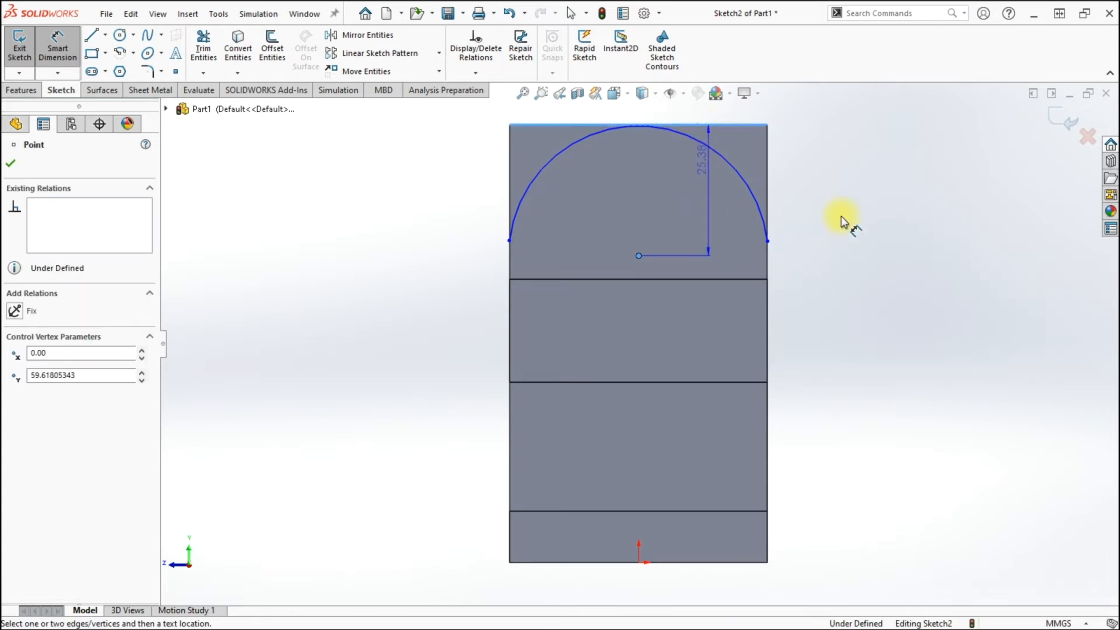
left_click(879, 211)
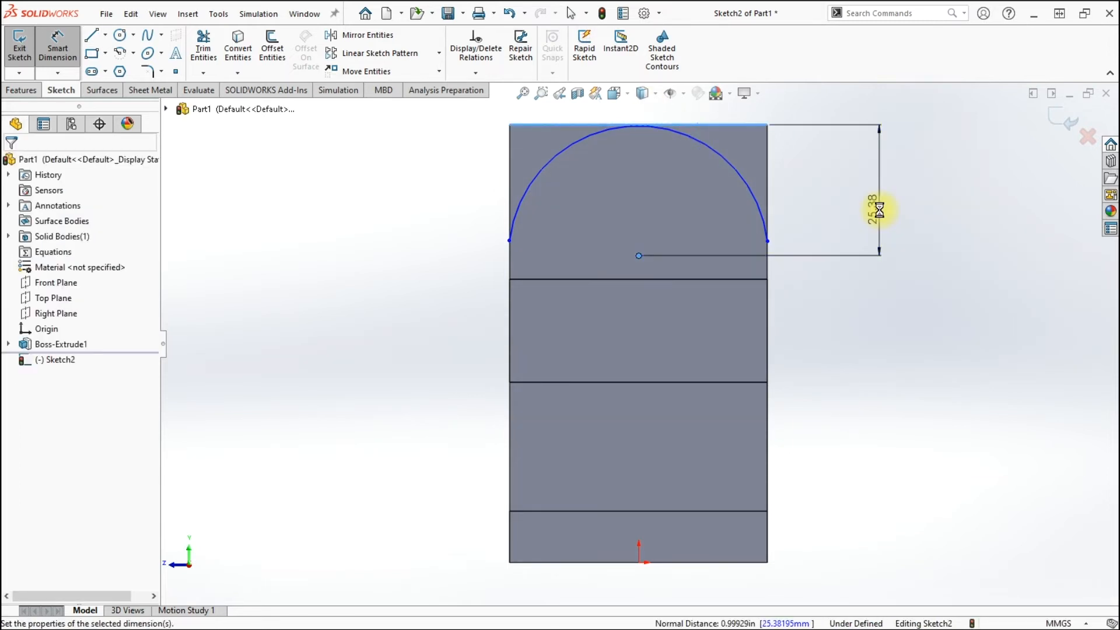
type("5")
key("Return")
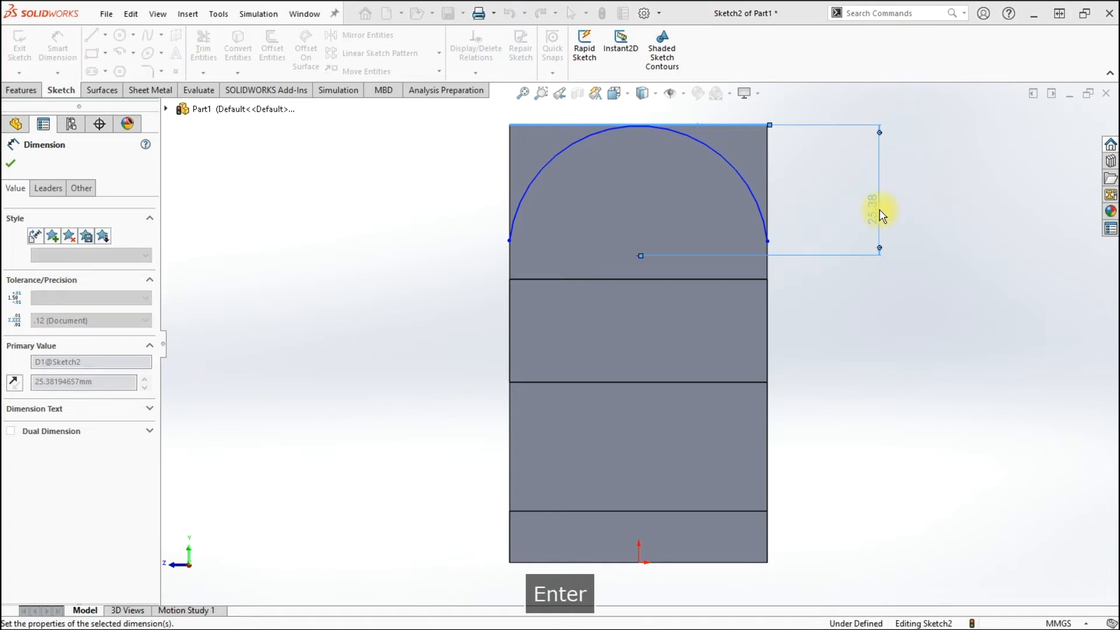
Dimension the arc's radius as 25 mm
left_click(741, 178)
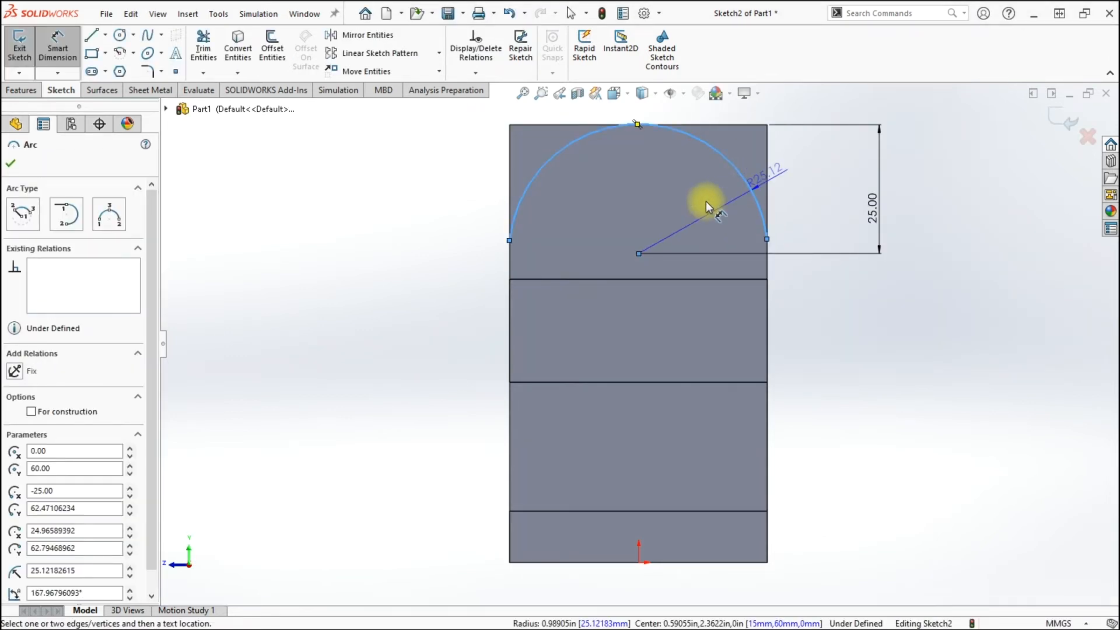
left_click(699, 198)
type("25.12182615mm")
key("Return")
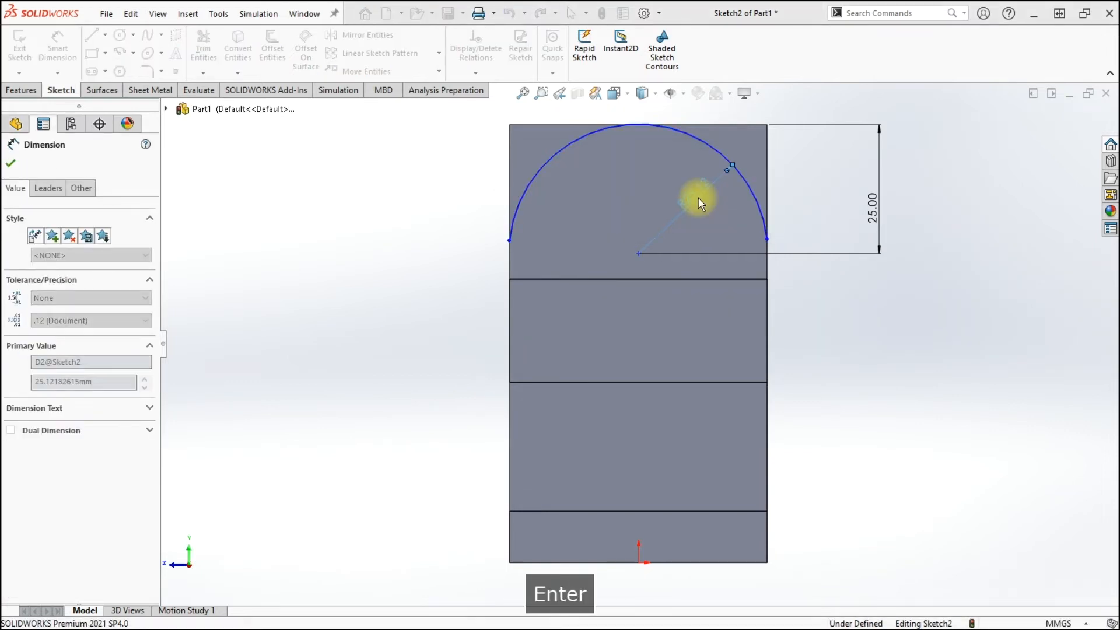
key("Escape")
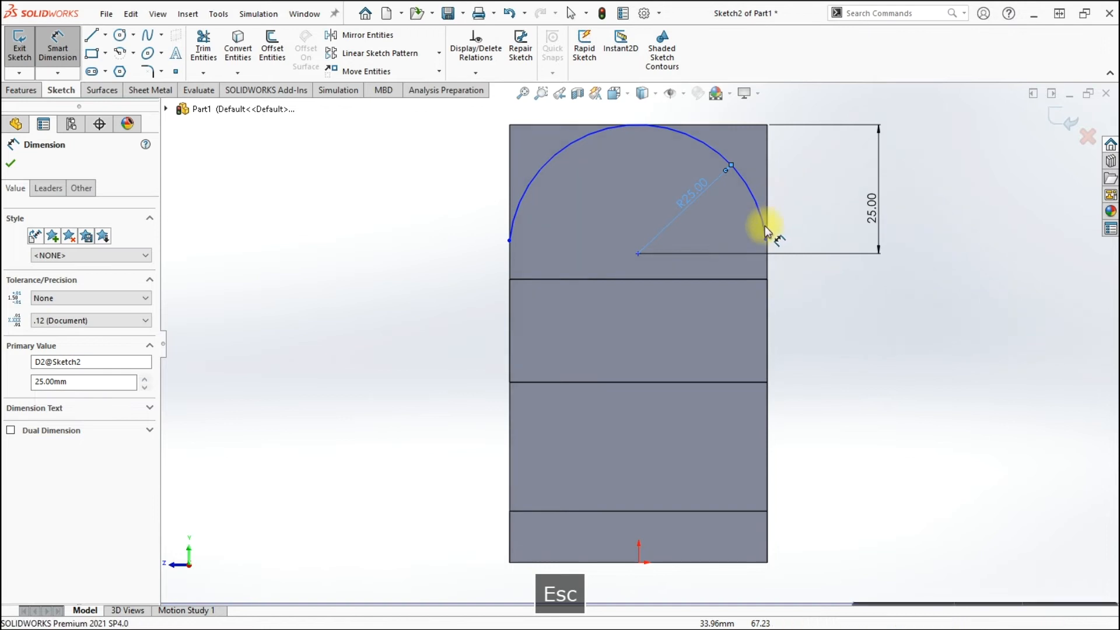
Add a tangent relation between the arc and the face's side edge nearest the 25 mm height dimension
left_click(763, 223)
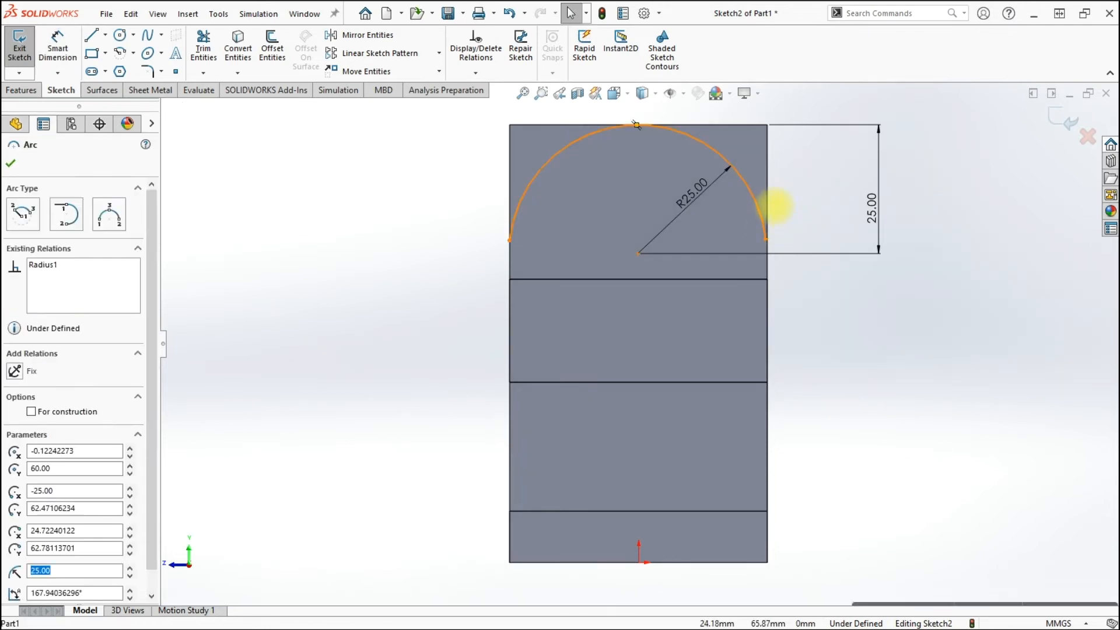
left_click(768, 210, "shift")
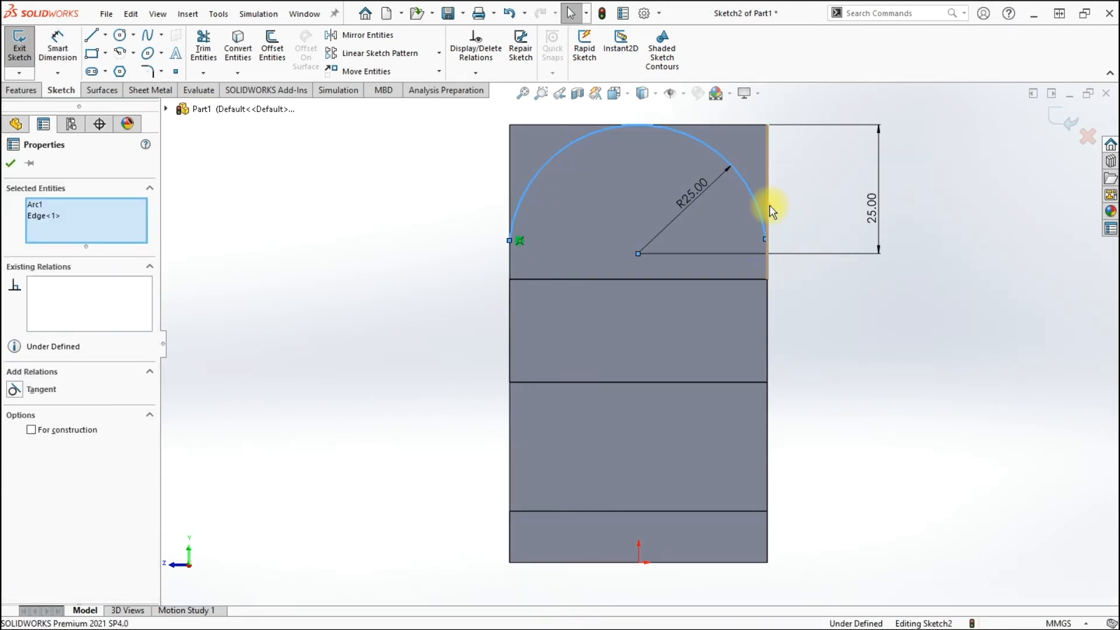
left_click(810, 146)
left_click(805, 233)
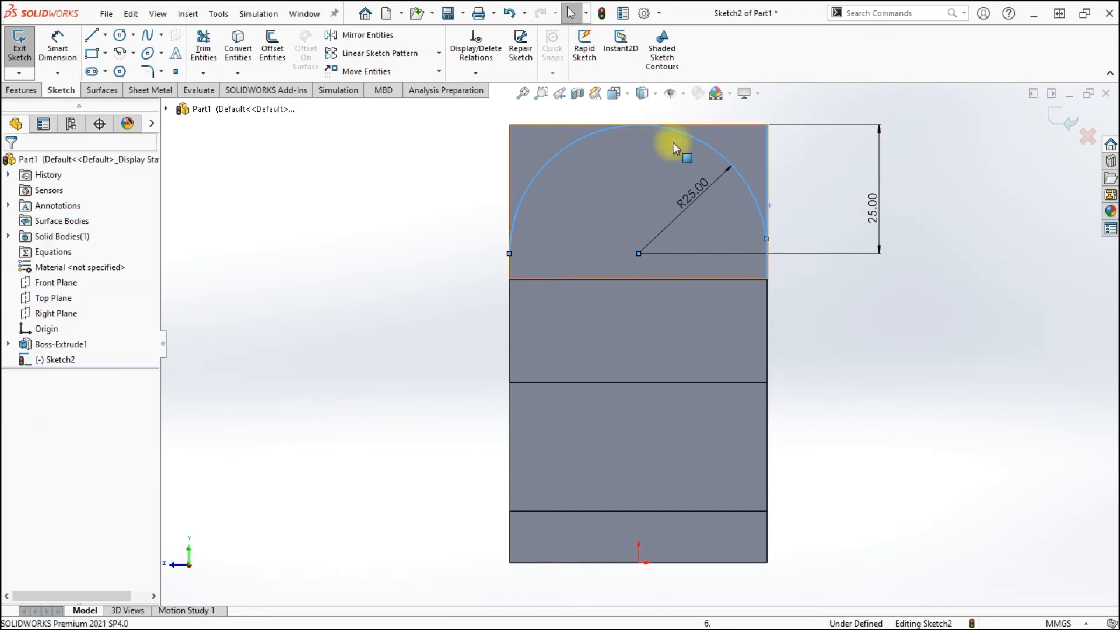
Try to make the arc tangent to the opposite side edge, and undo that relation
left_click(537, 176)
left_click(510, 152, "shift")
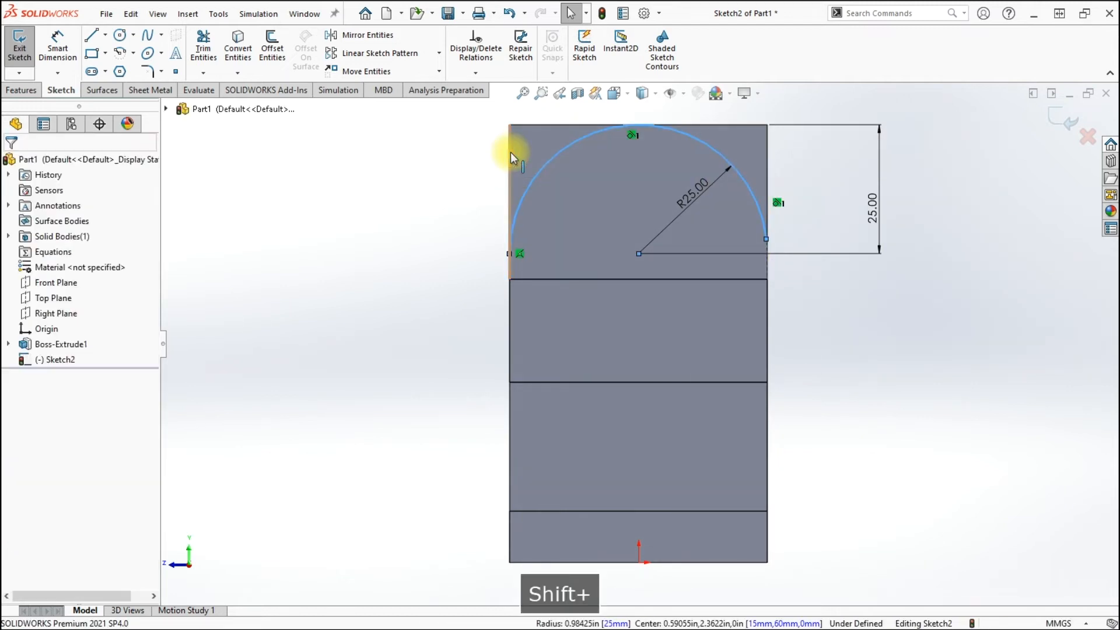
left_click(551, 91)
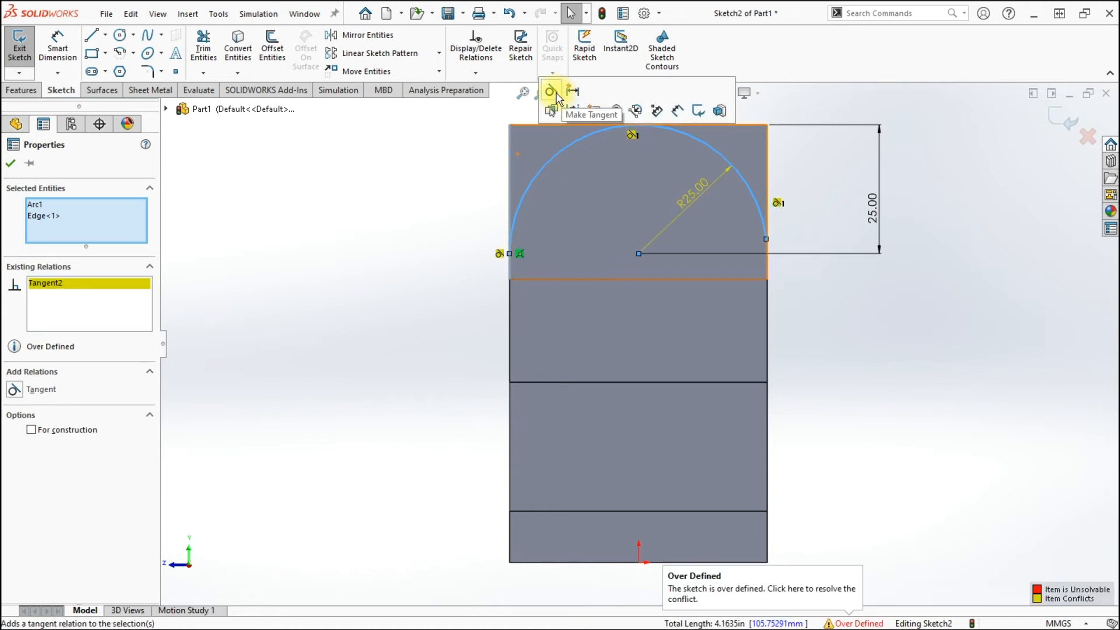
key("ctrl+z")
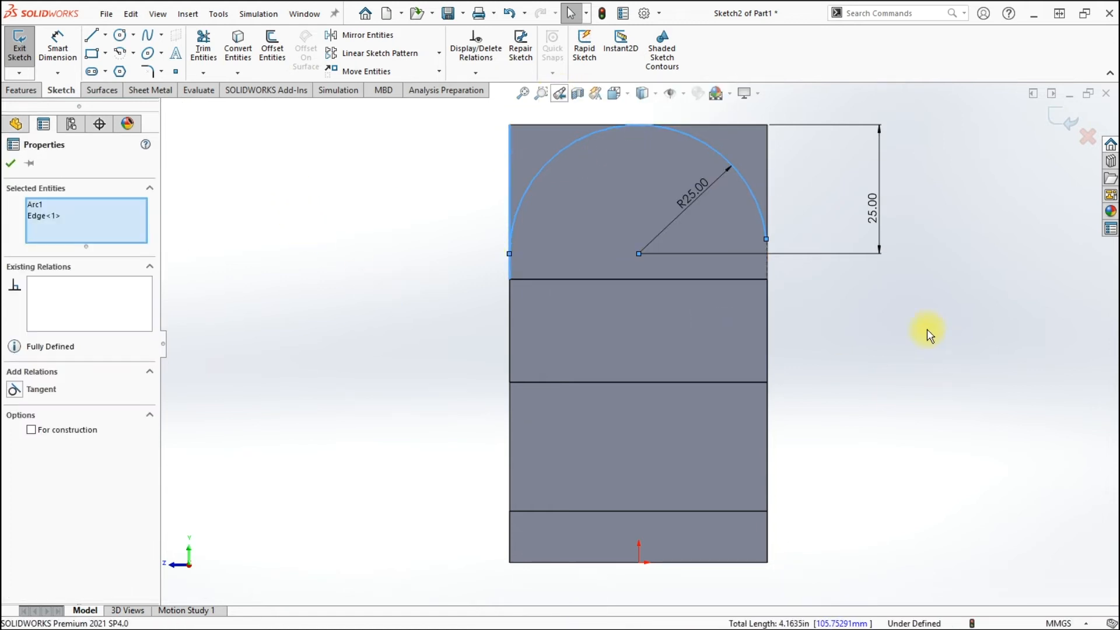
left_click(881, 318)
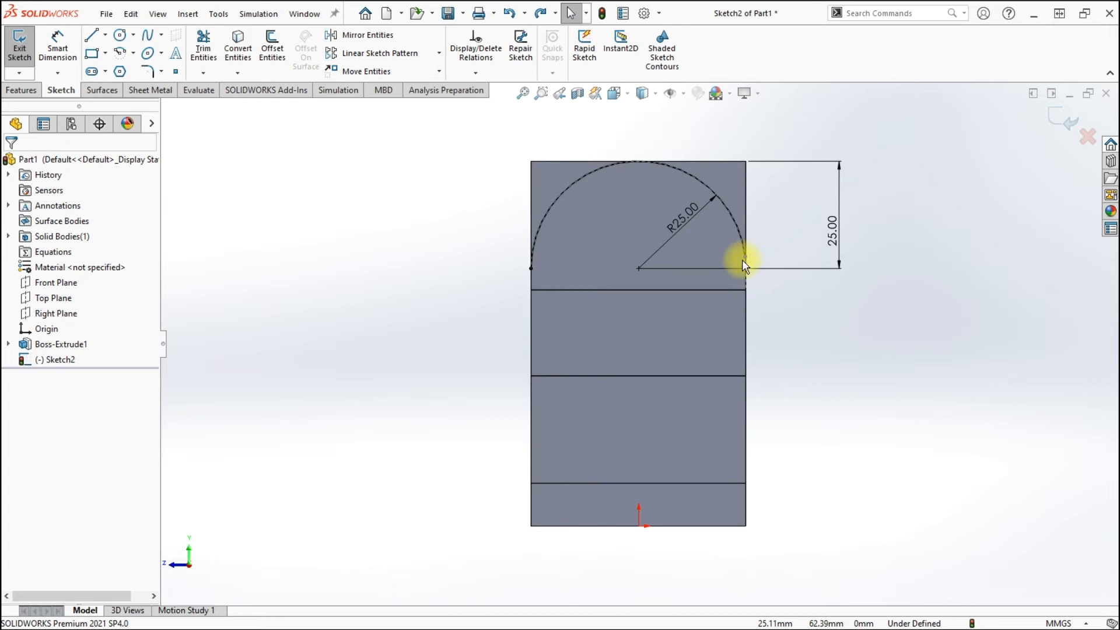
Try to extend the arc's short end to the adjacent side edge
scroll(741, 262, "down", 5)
left_click(203, 73)
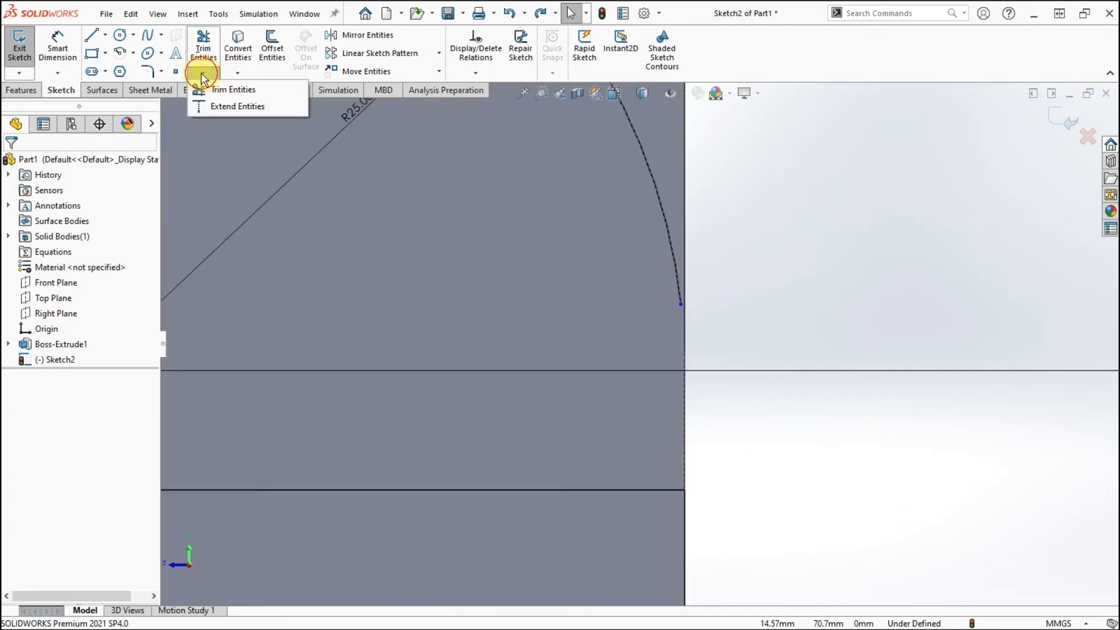
left_click(219, 88)
left_click(676, 271)
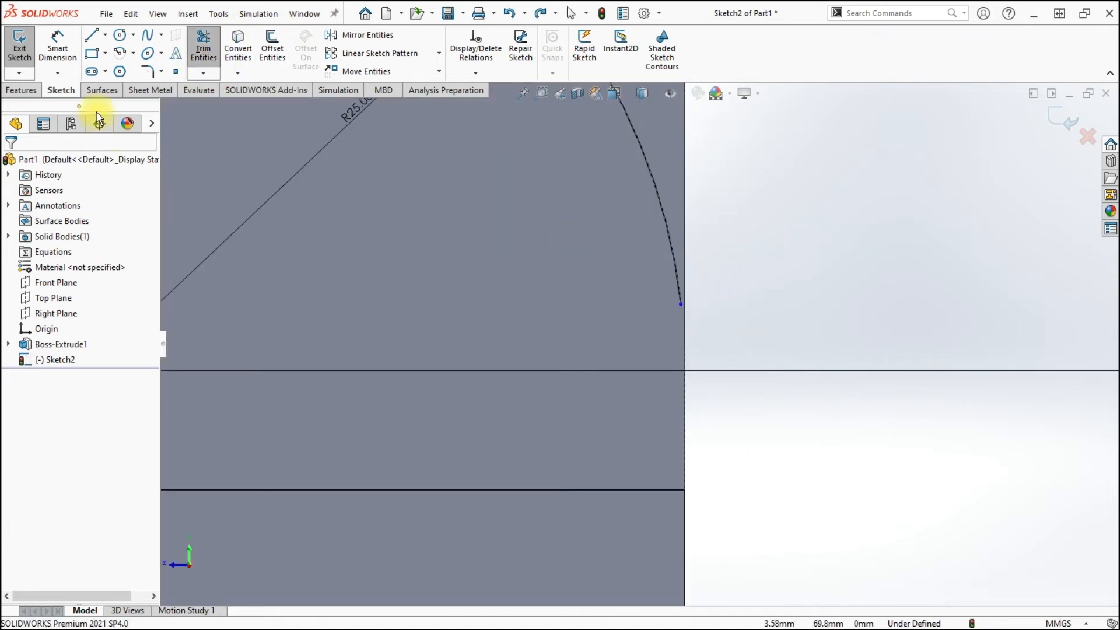
left_click(30, 92)
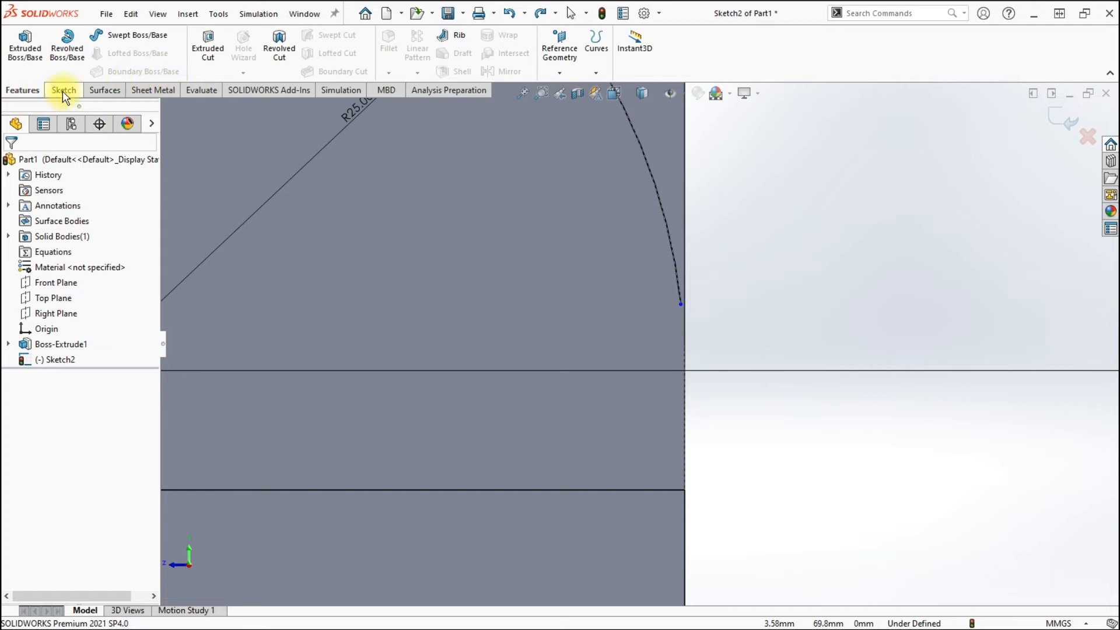
left_click(64, 92)
Convert both vertical side edges of the upper face into sketch lines
left_click(243, 49)
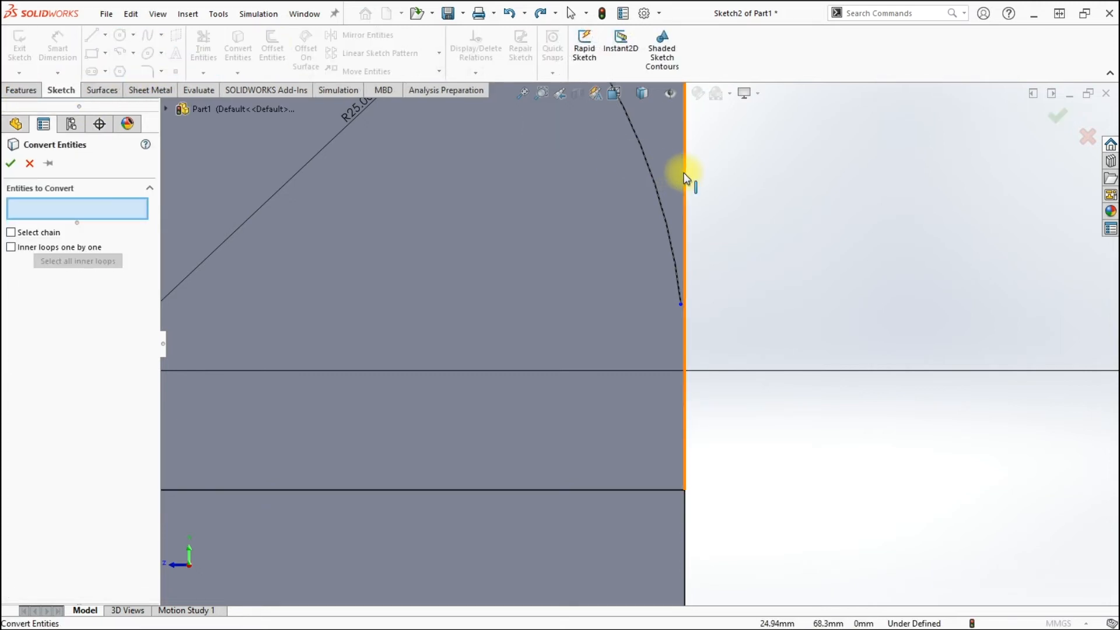
left_click(686, 178)
right_click(686, 179)
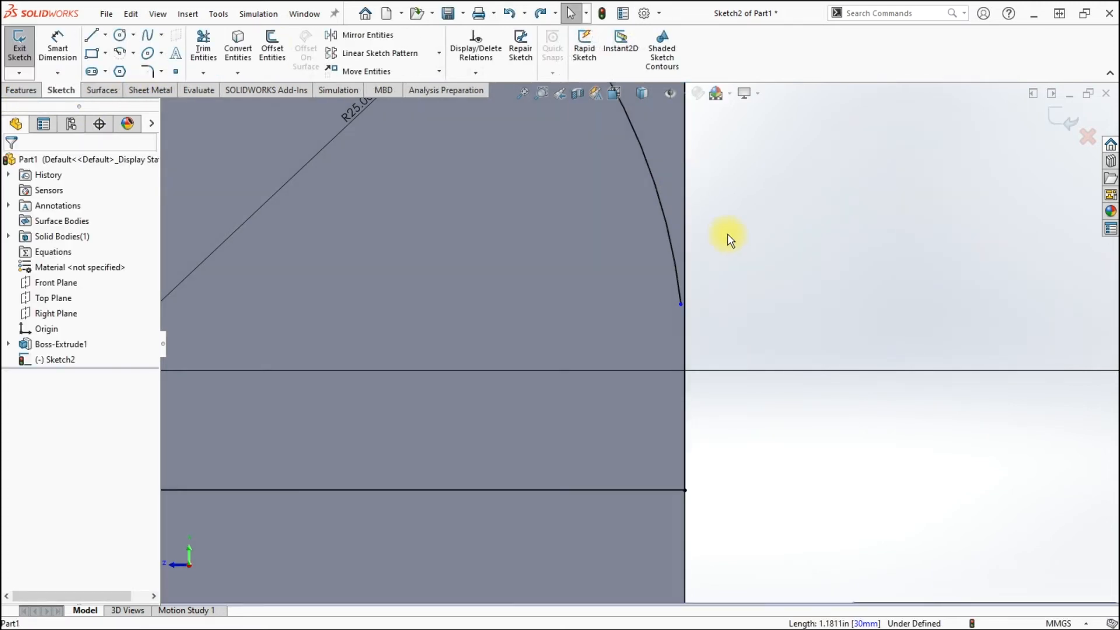
scroll(717, 239, "up", 5)
scroll(446, 245, "down", 3)
left_click(335, 265)
right_click(335, 264)
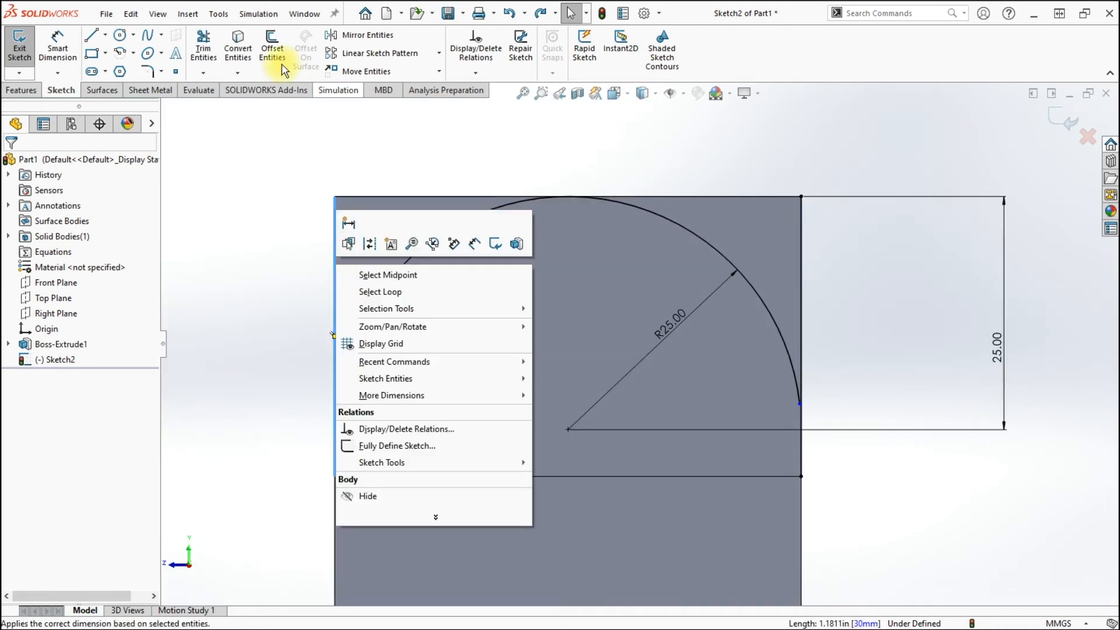
left_click(245, 50)
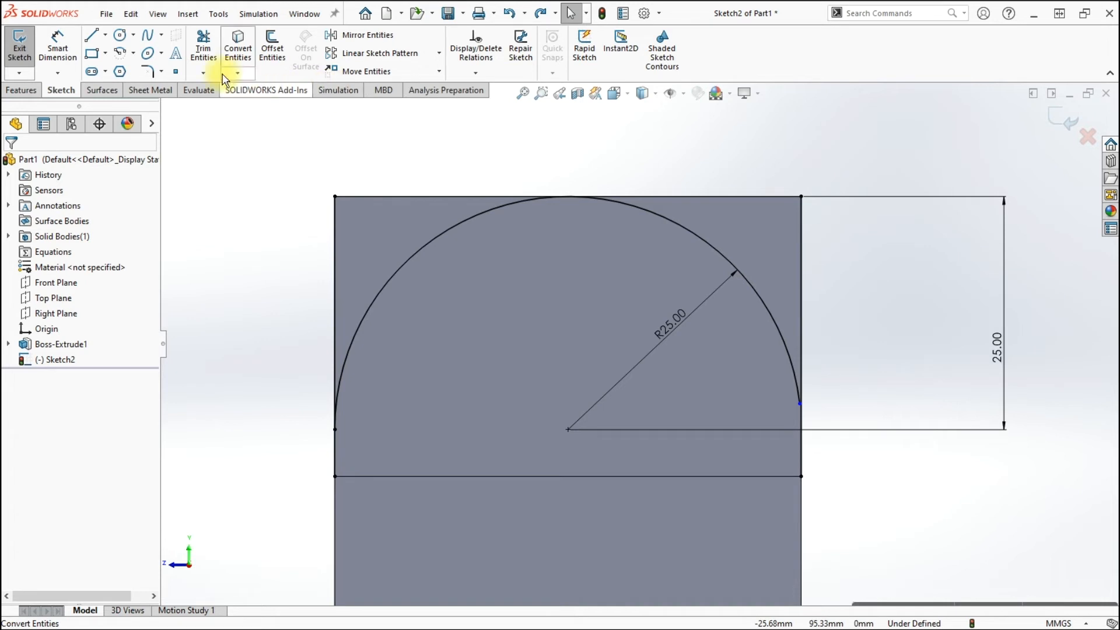
Extend the arc's short end to meet the converted side line
left_click(203, 72)
left_click(214, 107)
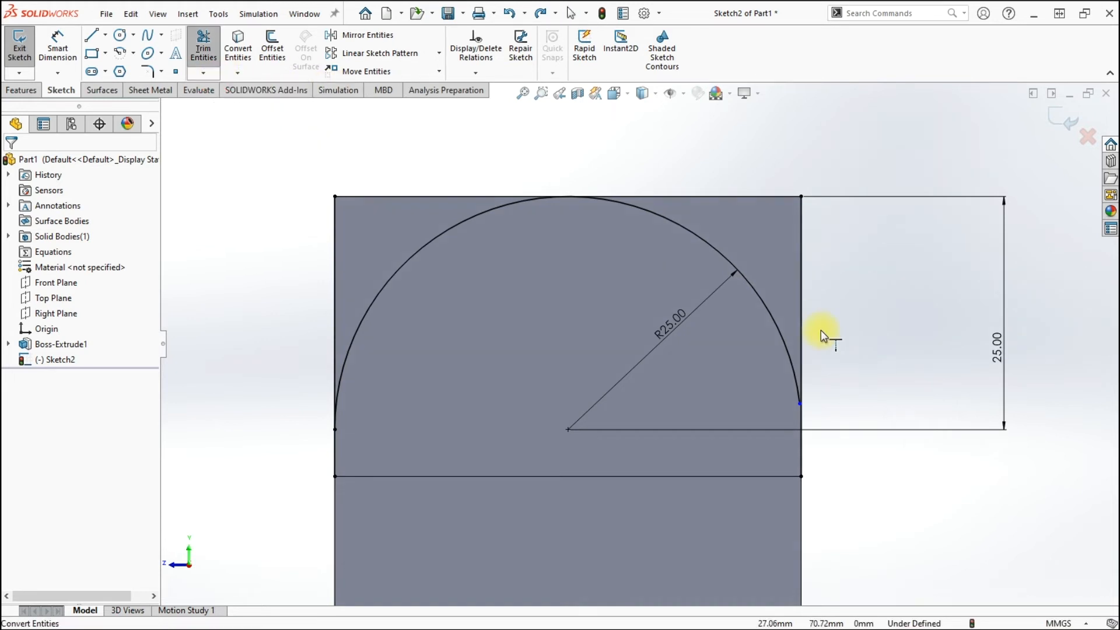
left_click(791, 356)
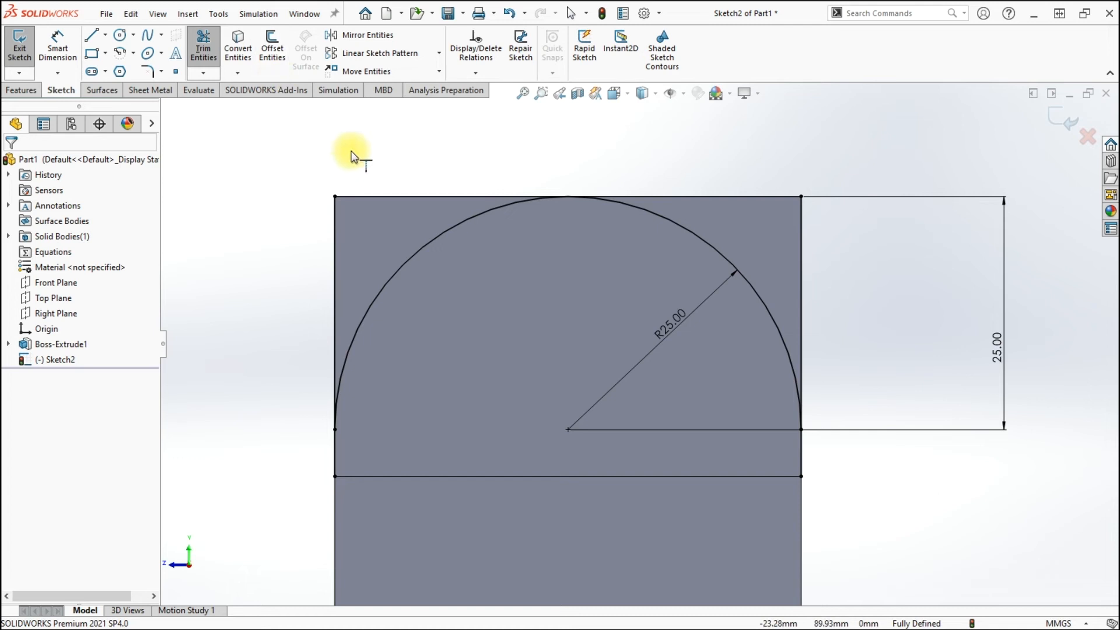
key("Escape")
Convert the face's upper edge into a sketch line and trim the side lines below the arc's endpoints
left_click(362, 197)
left_click(230, 56)
left_click(213, 53)
mouse_move(379, 454)
left_mouse_down()
mouse_move(313, 457)
mouse_move(822, 458)
left_mouse_up()
key("Escape")
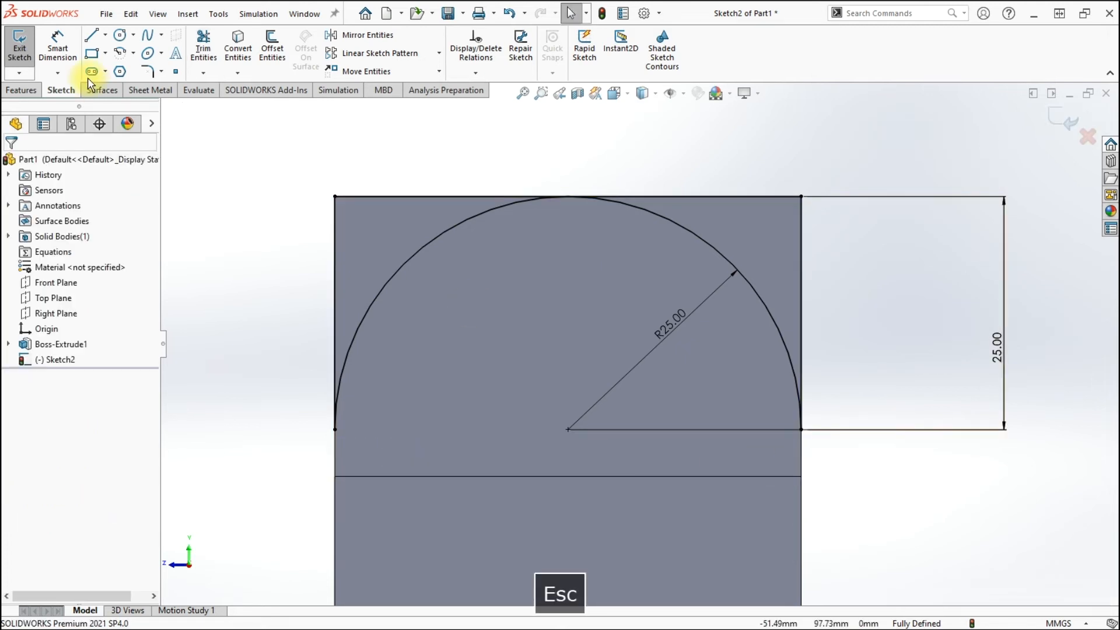
Sketch a circle of about 15.1 mm radius centred on the arc's centre point
left_click(120, 36)
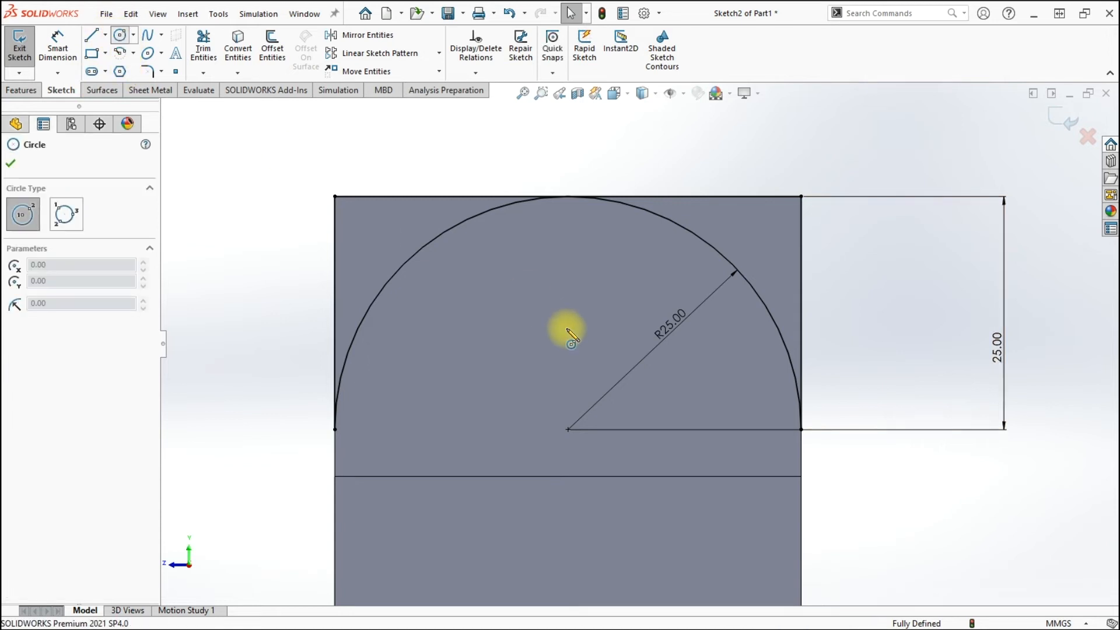
left_click(569, 430)
left_click(569, 290)
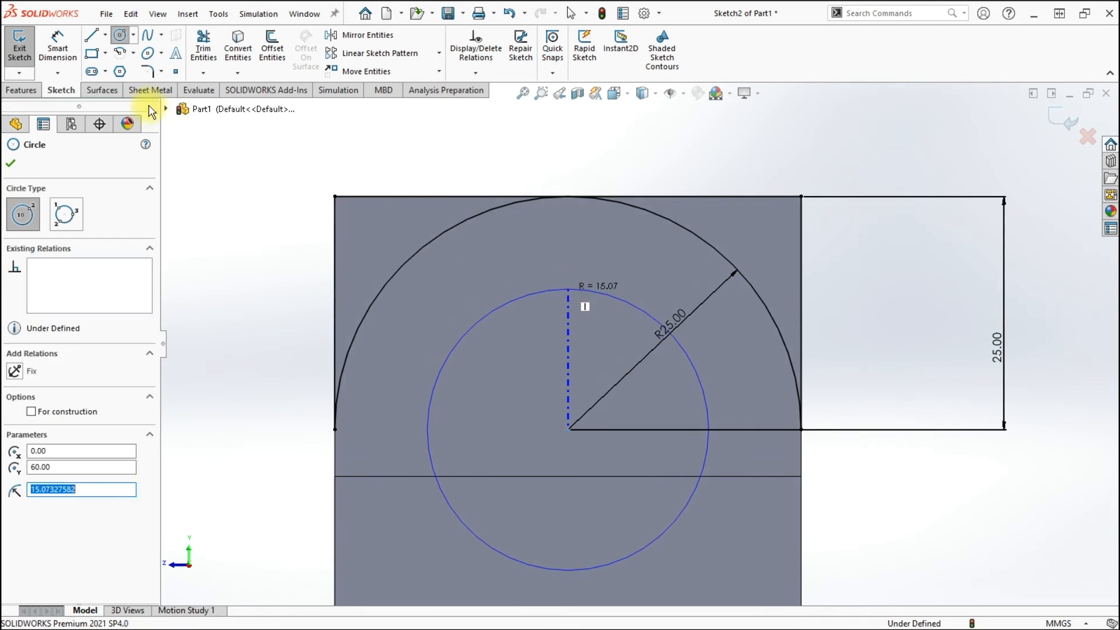
key("Escape")
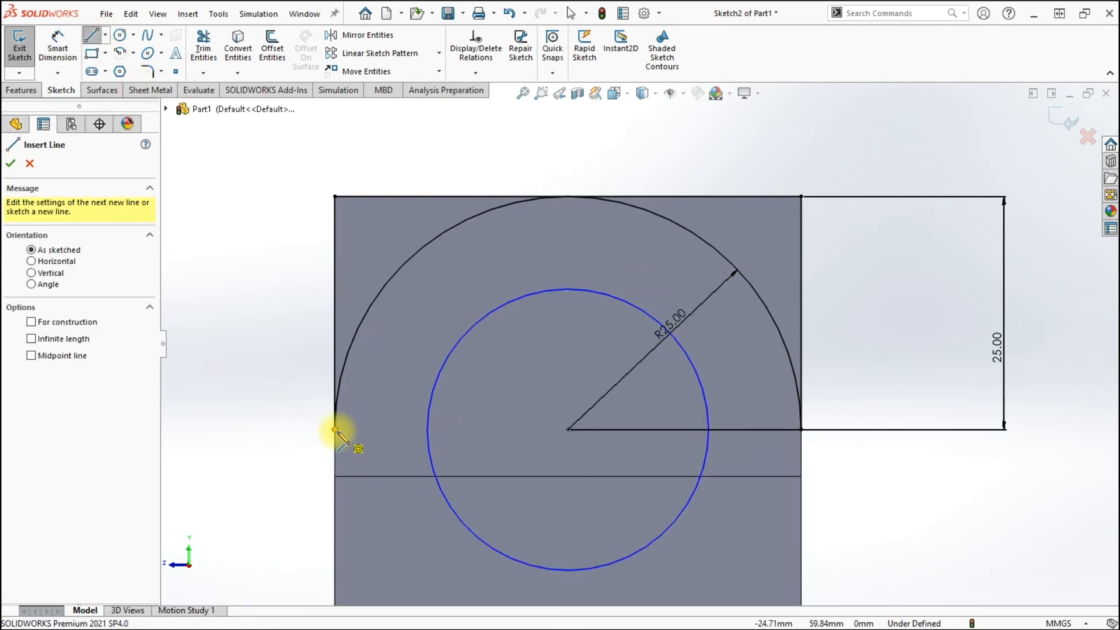
Draw a horizontal 50 mm line joining the two endpoints of the large arc
left_click(335, 429)
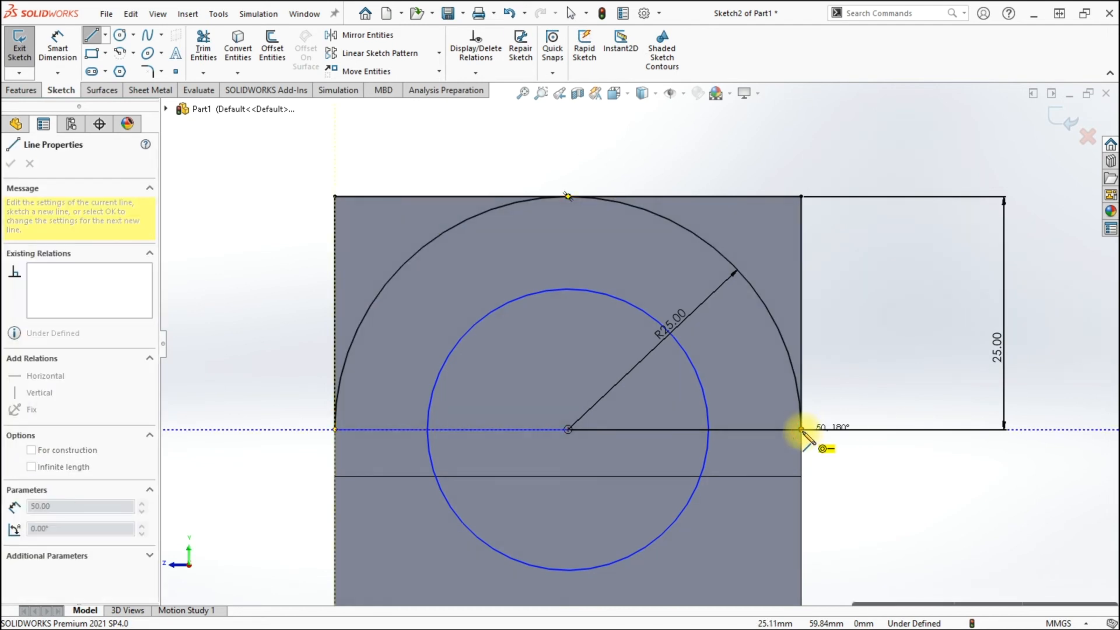
left_click(802, 430)
key("Escape")
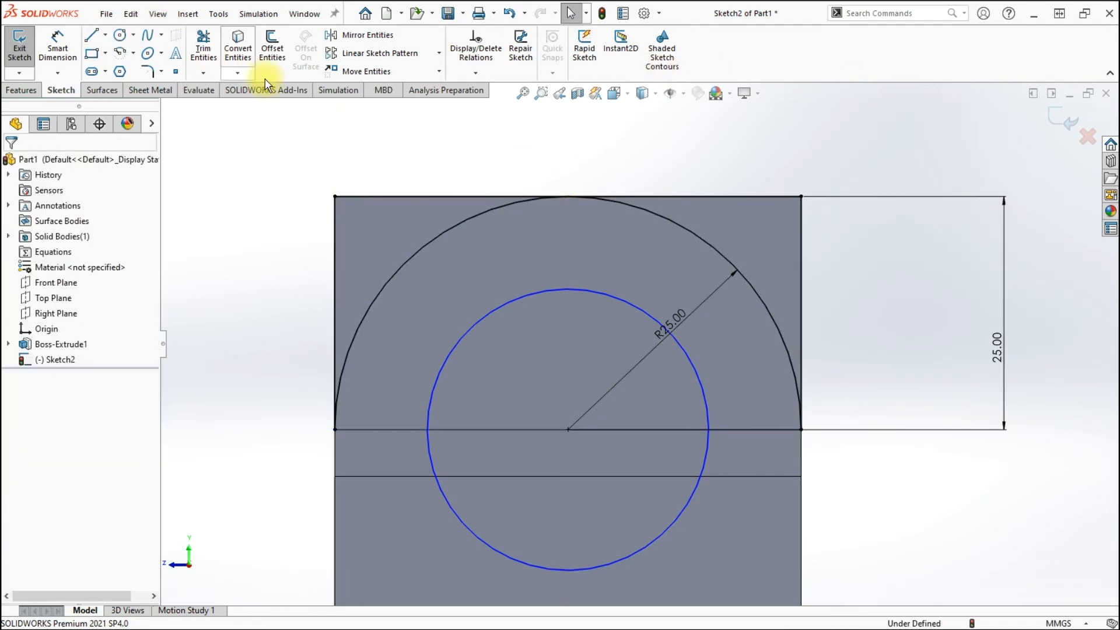
Trim the circle's lower half and the horizontal line's outer segments, leaving a closed semicircle
left_click(203, 47)
left_click_drag(675, 470, 767, 473)
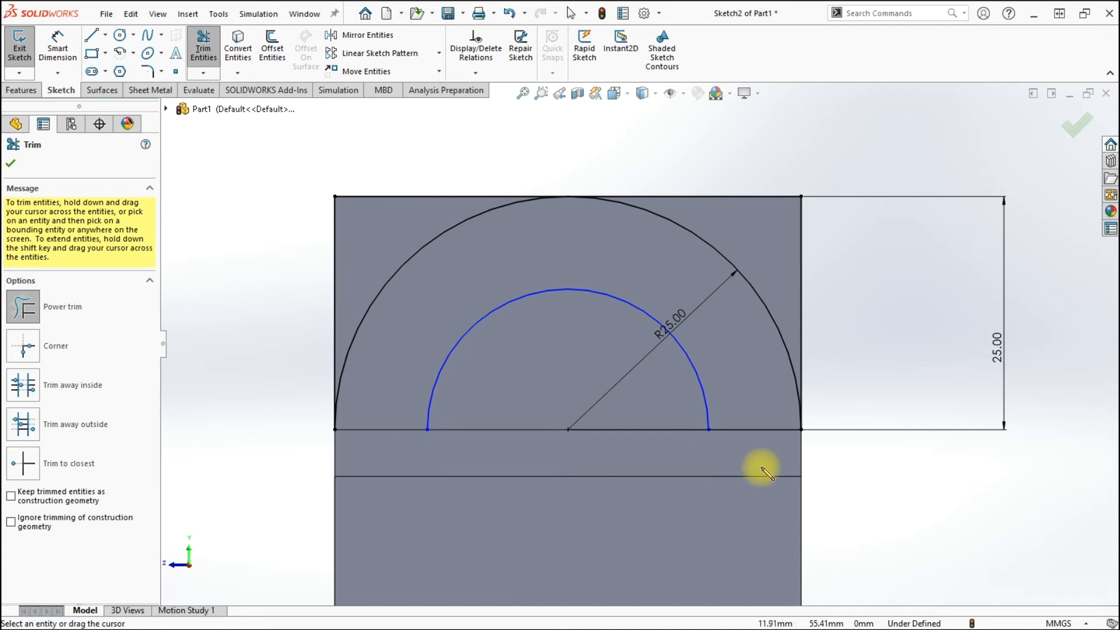
left_click_drag(403, 461, 388, 397)
key("Escape")
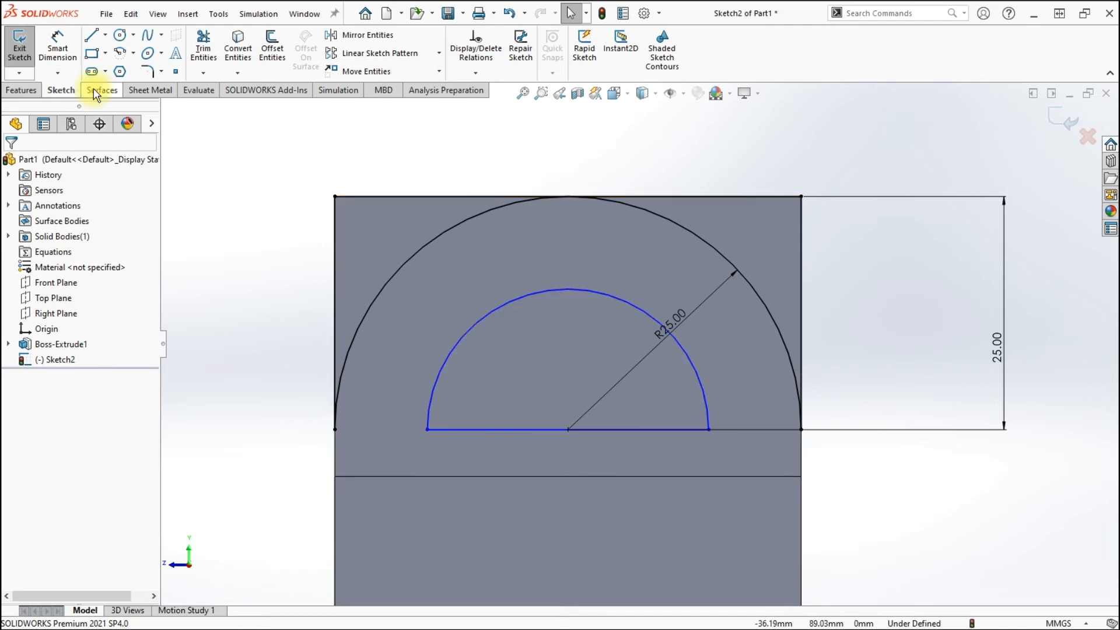
Dimension the inner semicircle's radius and set it to 15 mm
key("d")
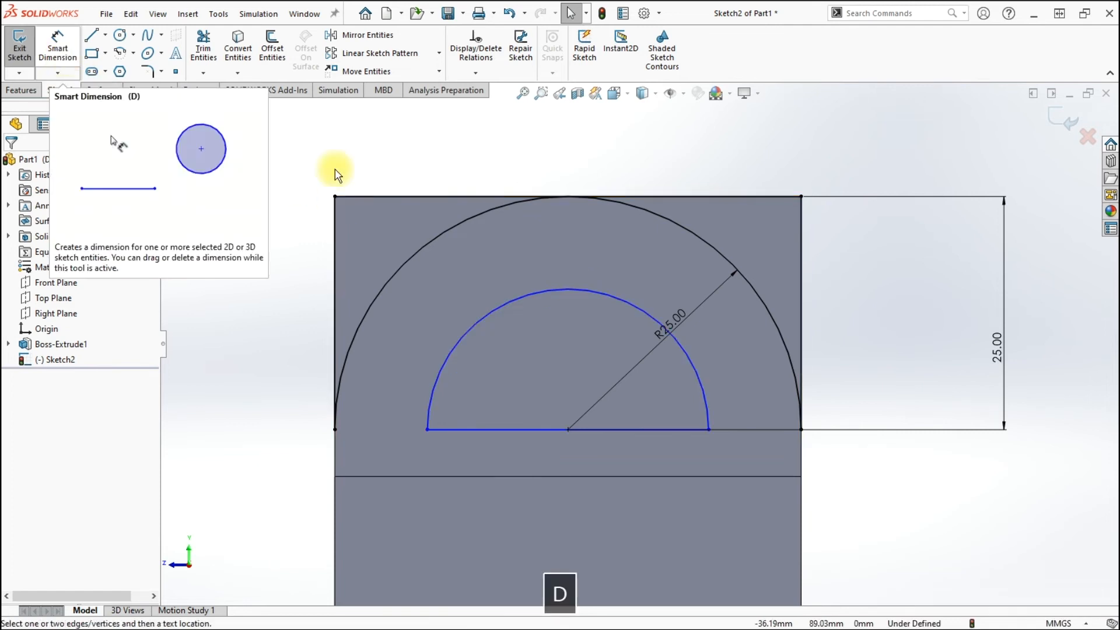
left_click(629, 311)
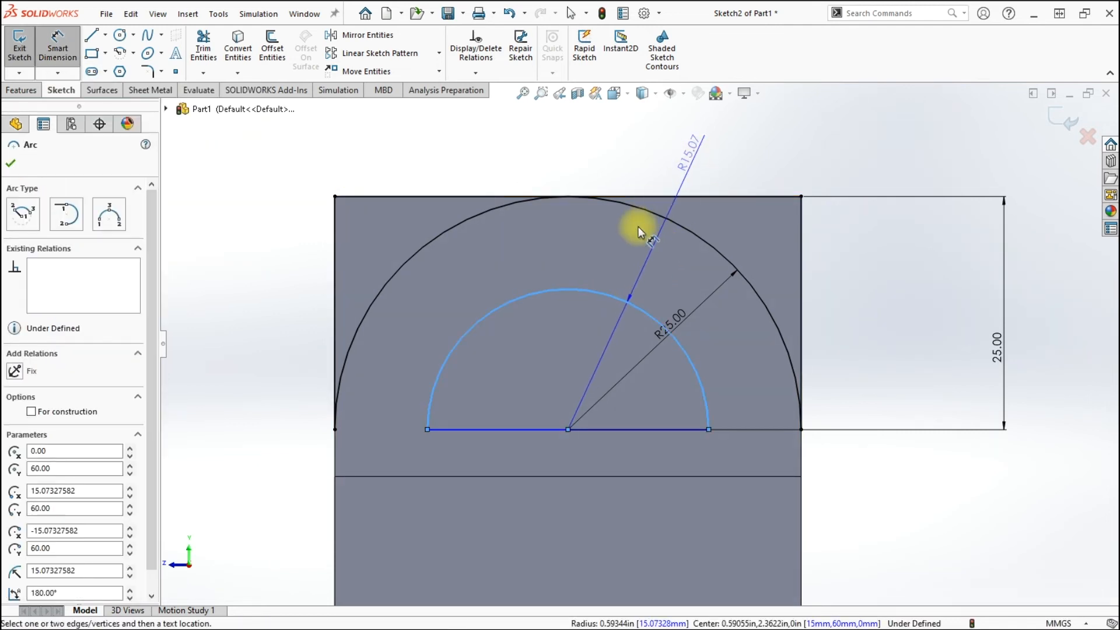
left_click(607, 258)
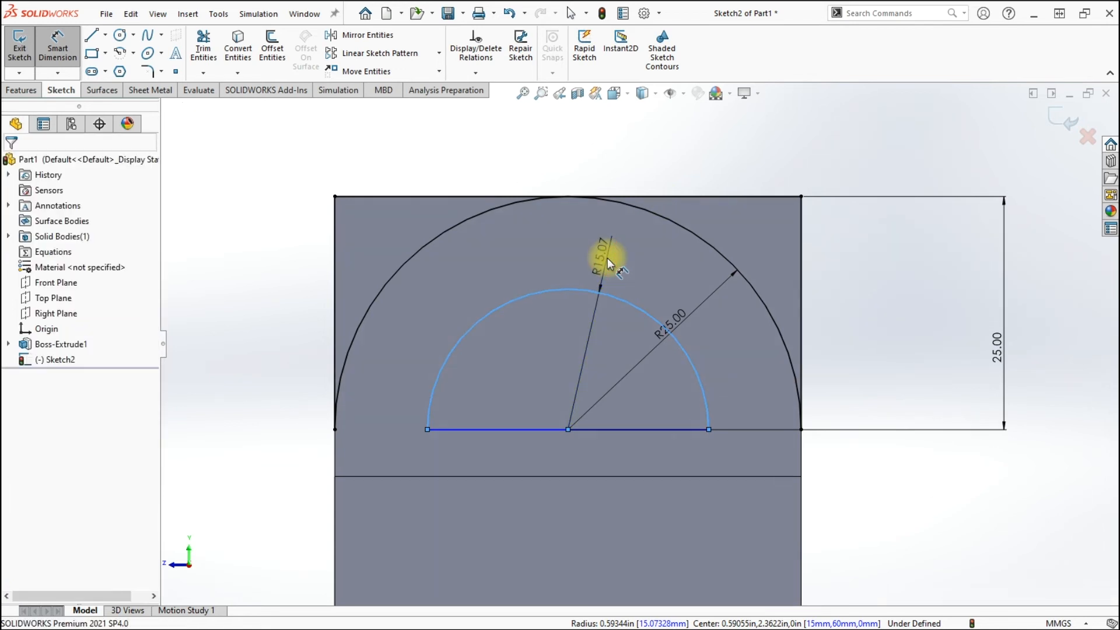
type("15")
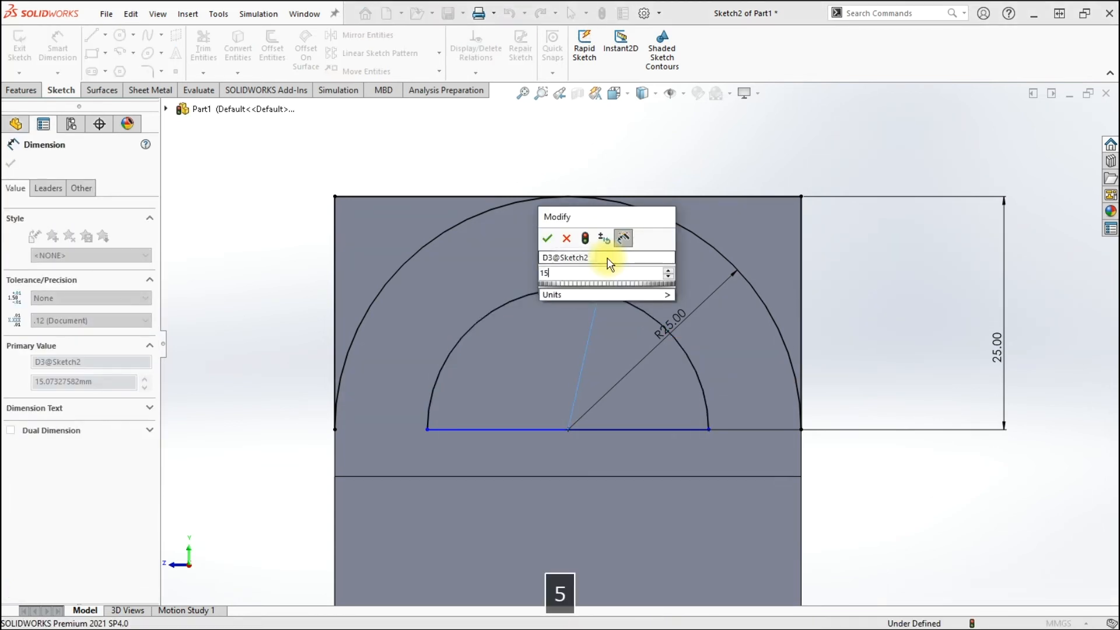
key("Return")
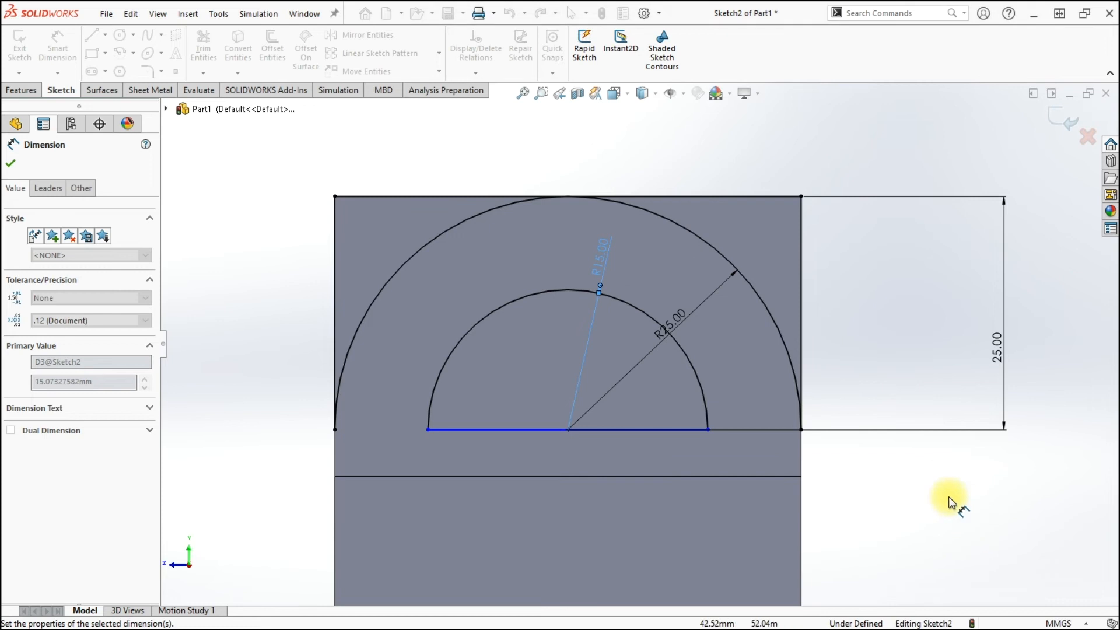
key("Escape")
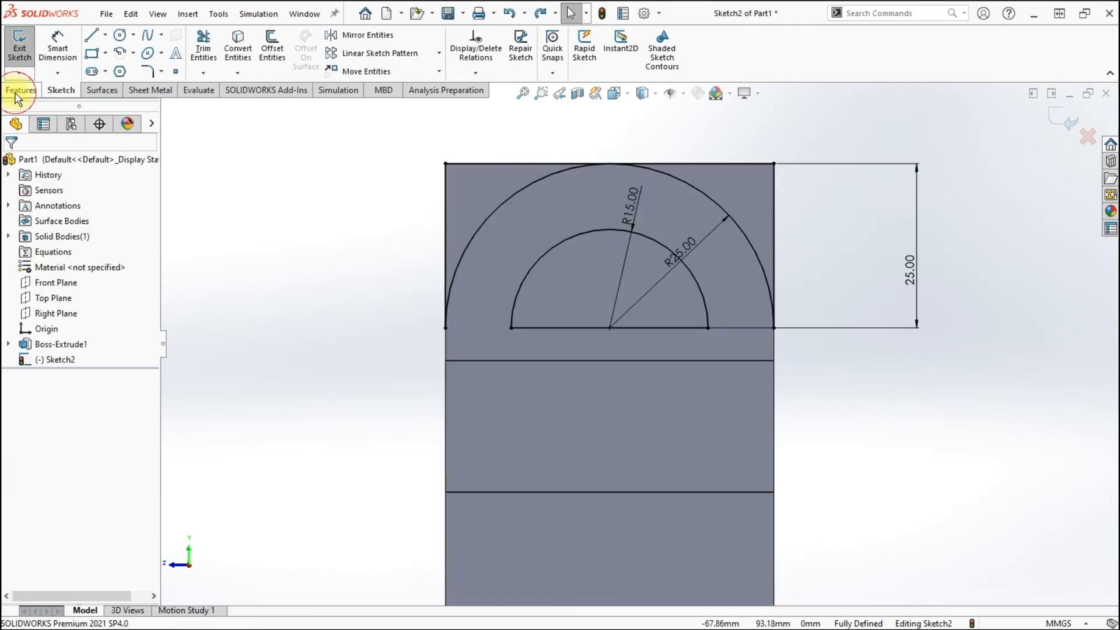
Cut-extrude the two corner regions outside the large arc and the inner semicircle region with the Through All end condition
left_click(21, 90)
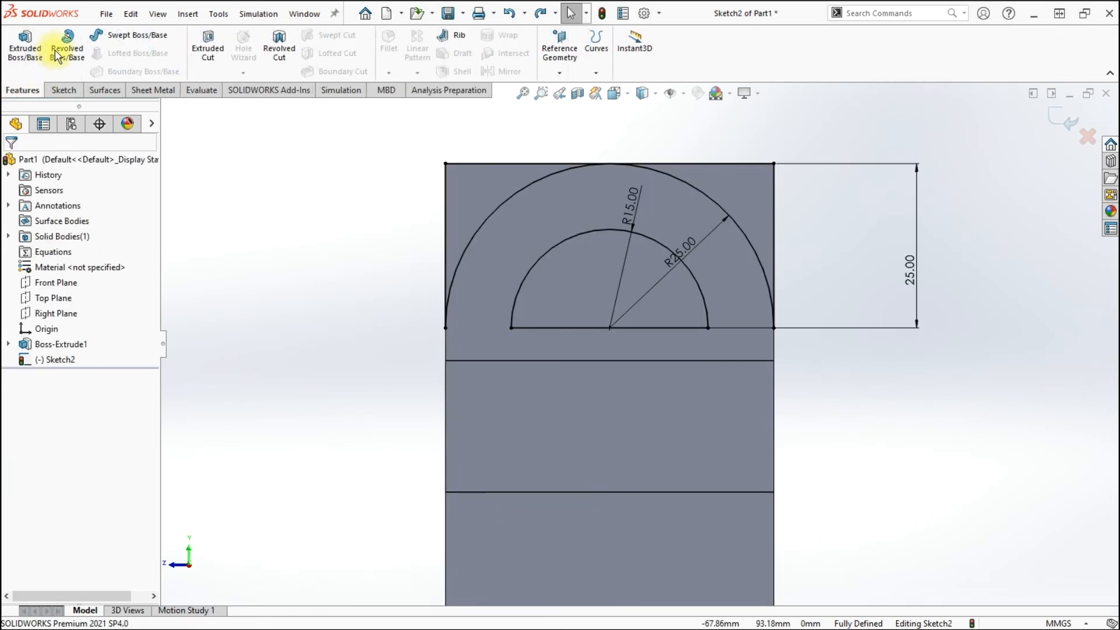
left_click(210, 51)
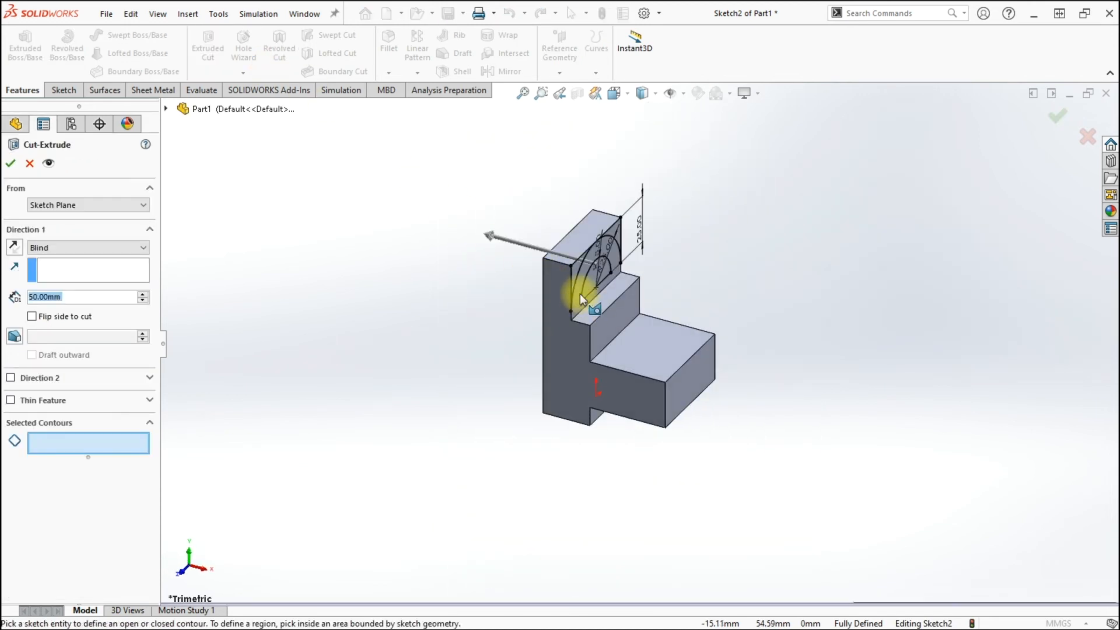
scroll(580, 293, "down", 4)
left_click(589, 260)
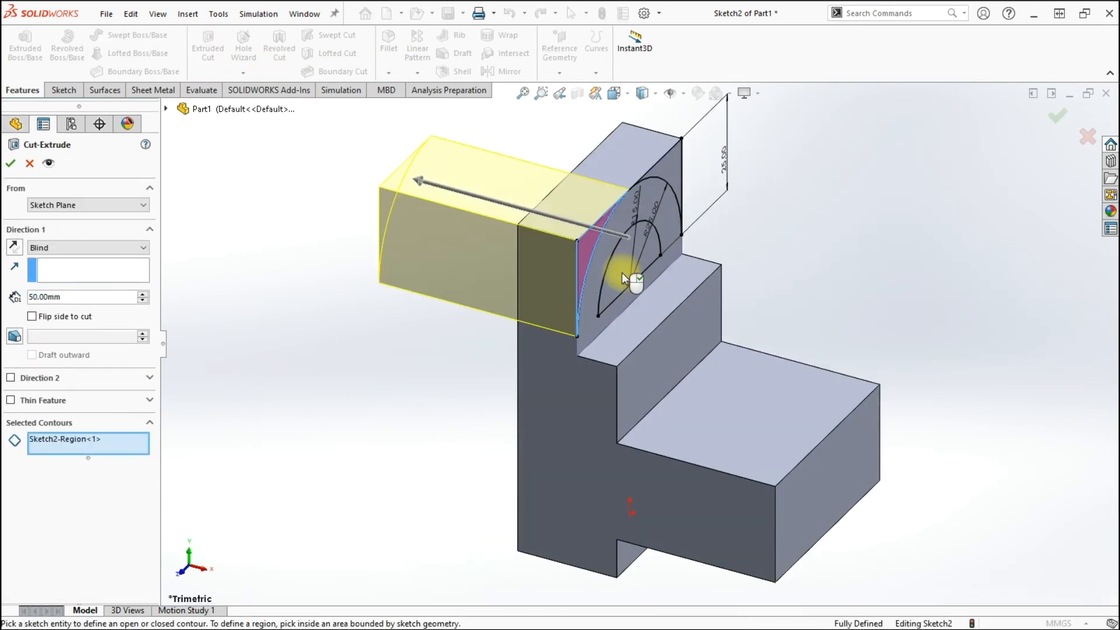
left_click(621, 272)
left_click(659, 165)
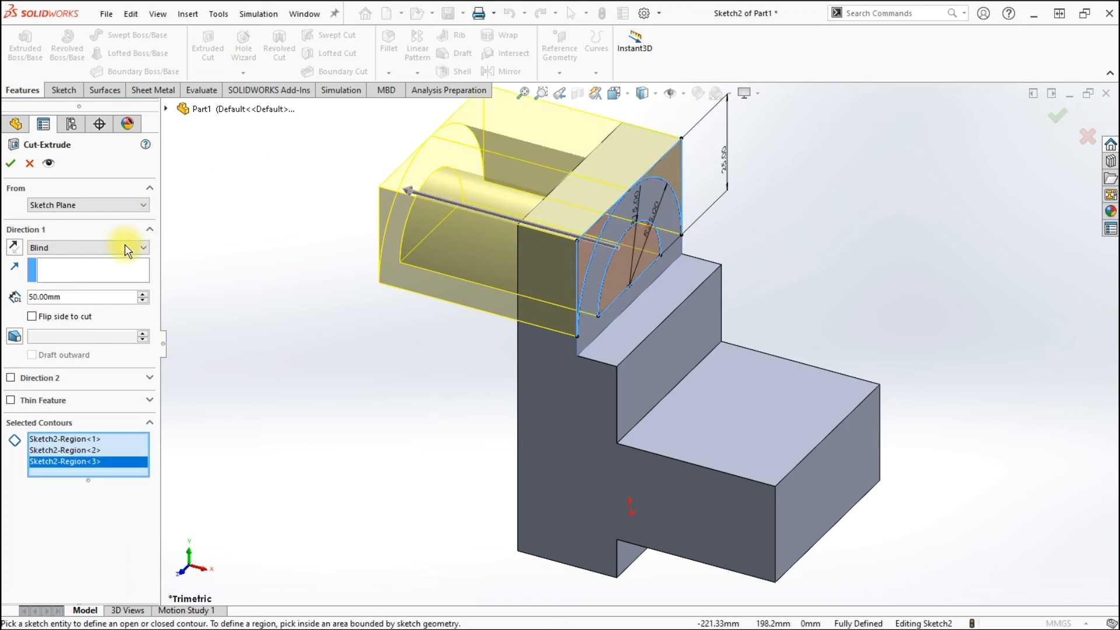
left_click(76, 248)
left_click(77, 269)
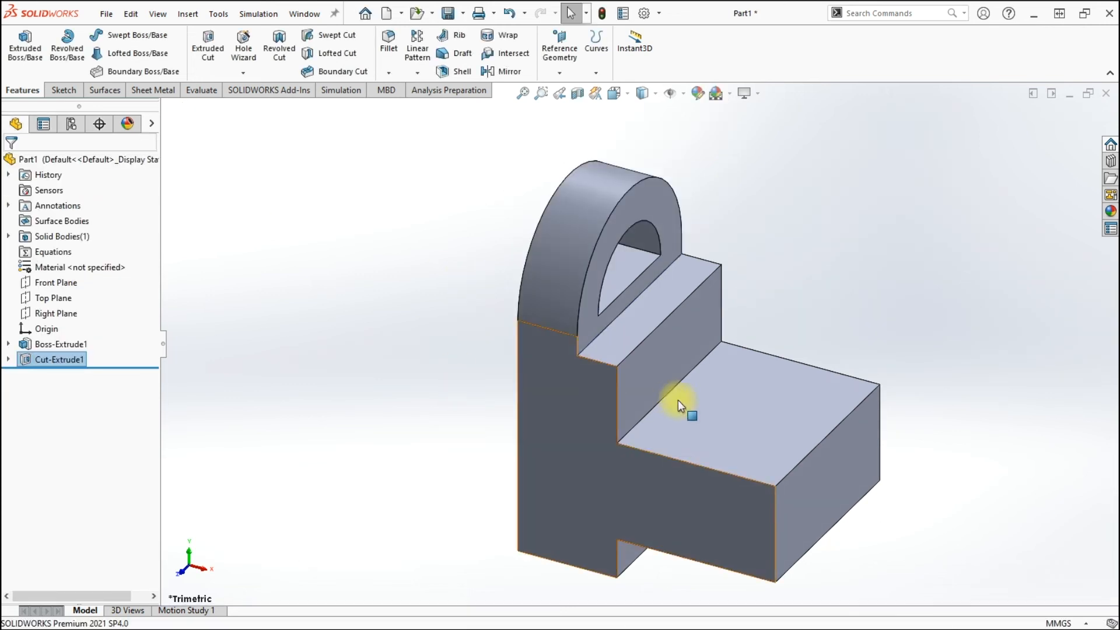
Start a sketch on the lowest step's upper face and draw a circle of about 10.7 mm radius centred on its outer edge's midpoint
left_click(824, 422)
left_click(853, 383)
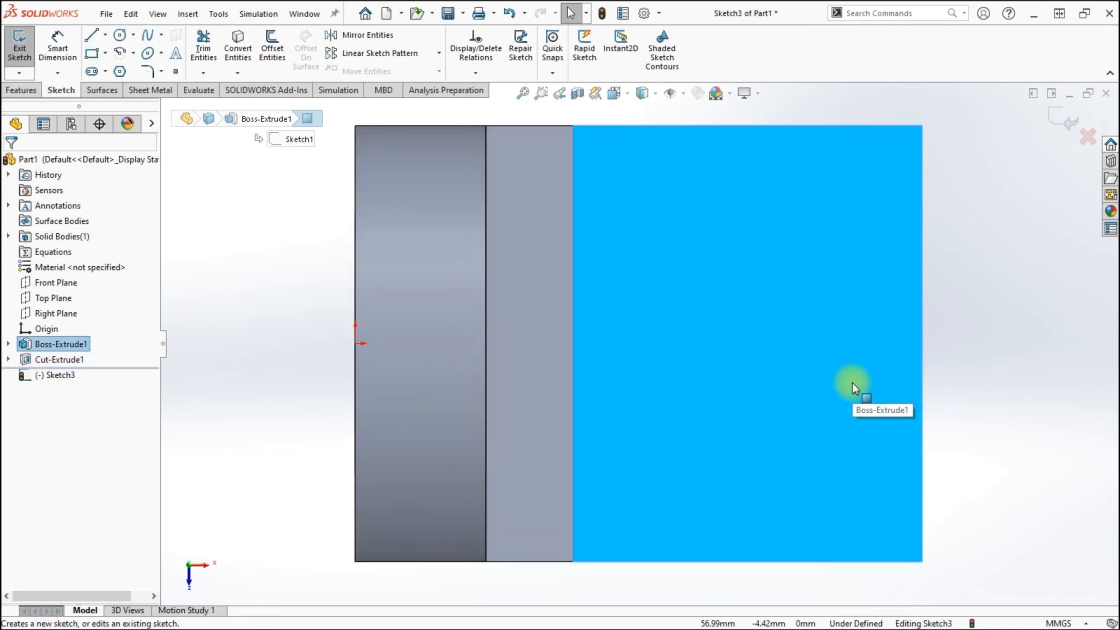
left_click(120, 35)
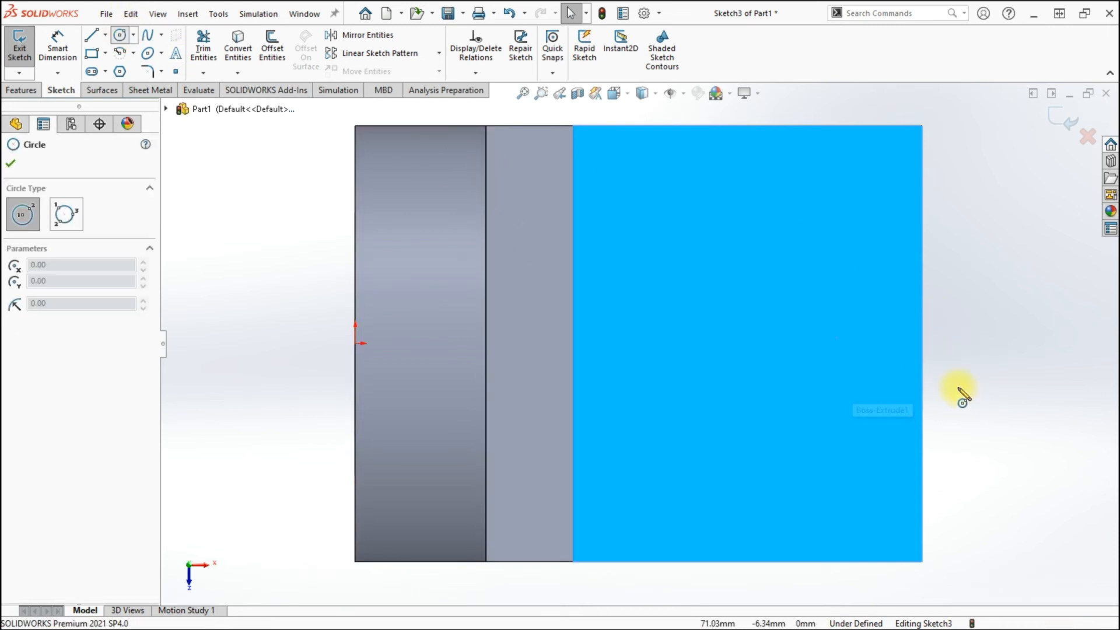
left_click(922, 343)
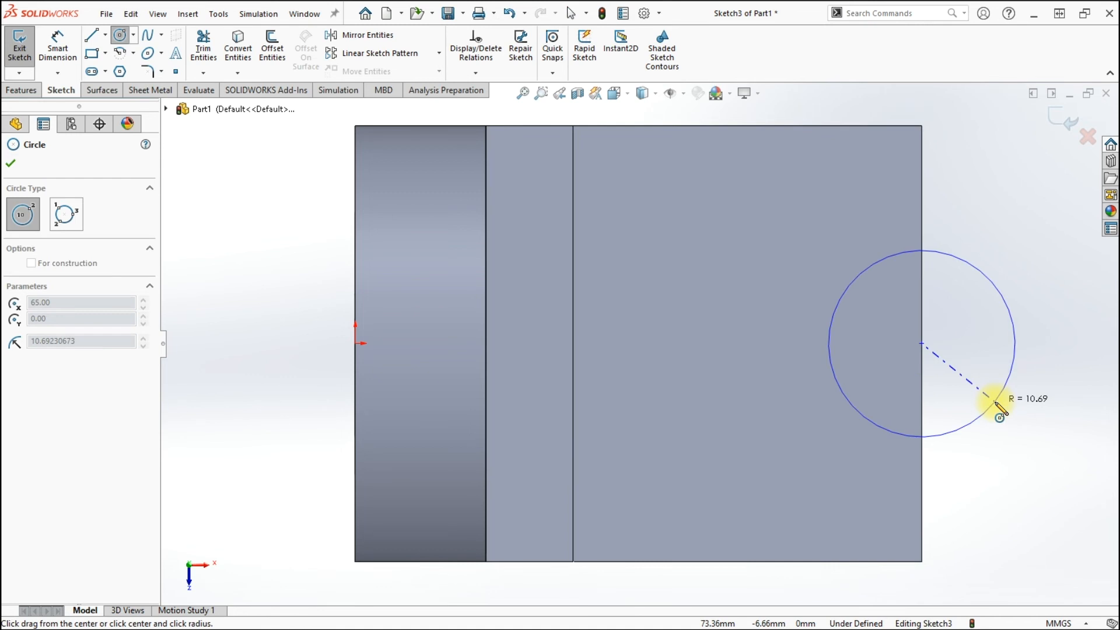
Dimension the circle's diameter and set it to 30 mm
left_click(58, 46)
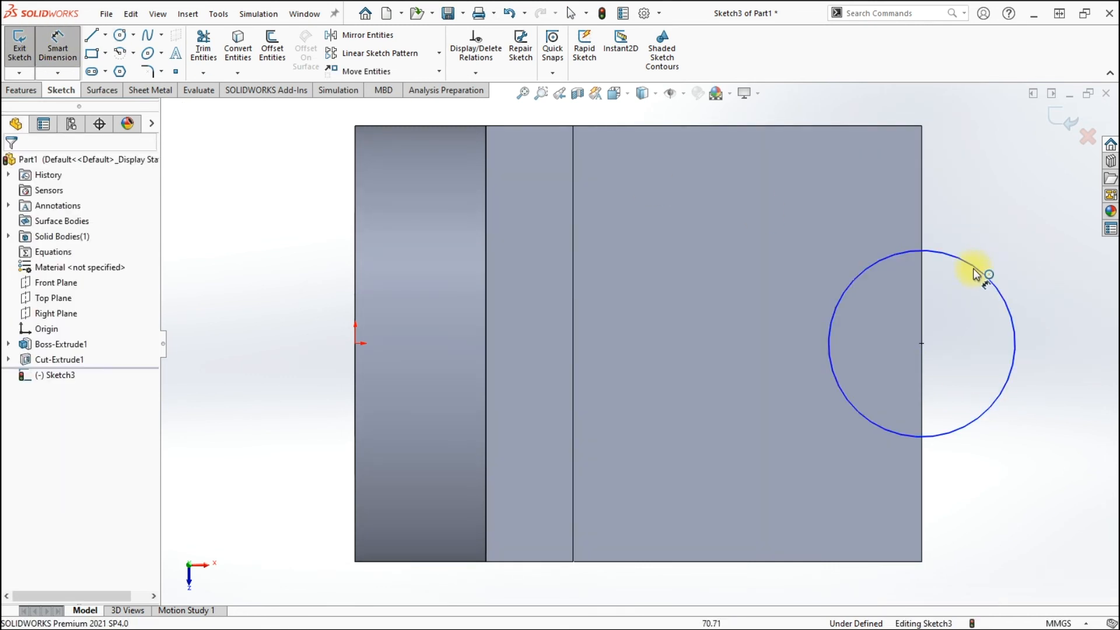
left_click(971, 270)
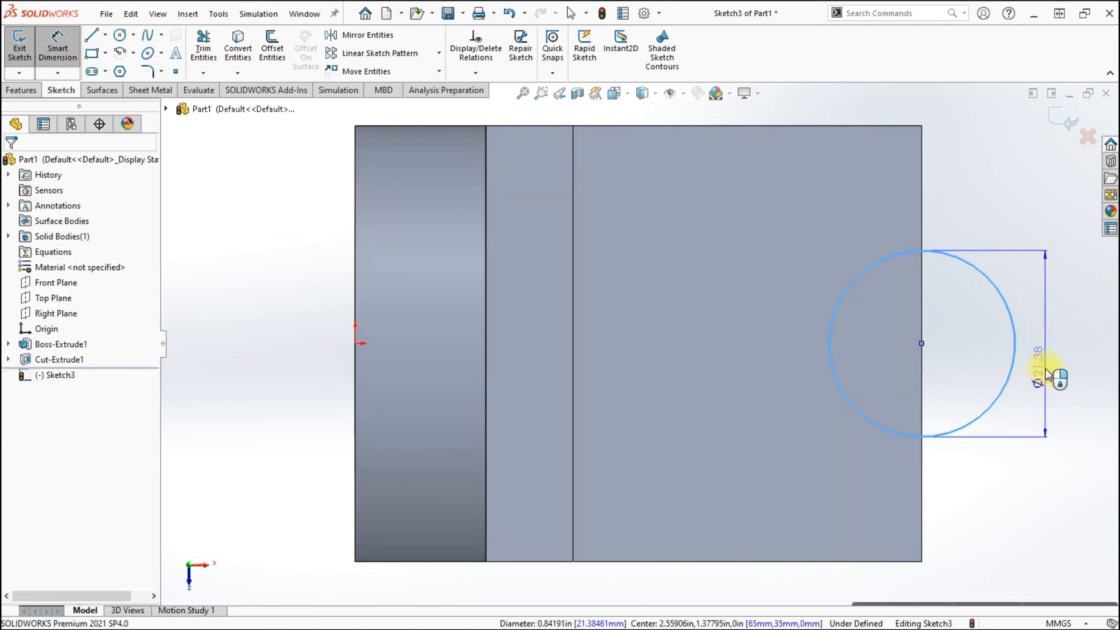
left_click(1049, 375)
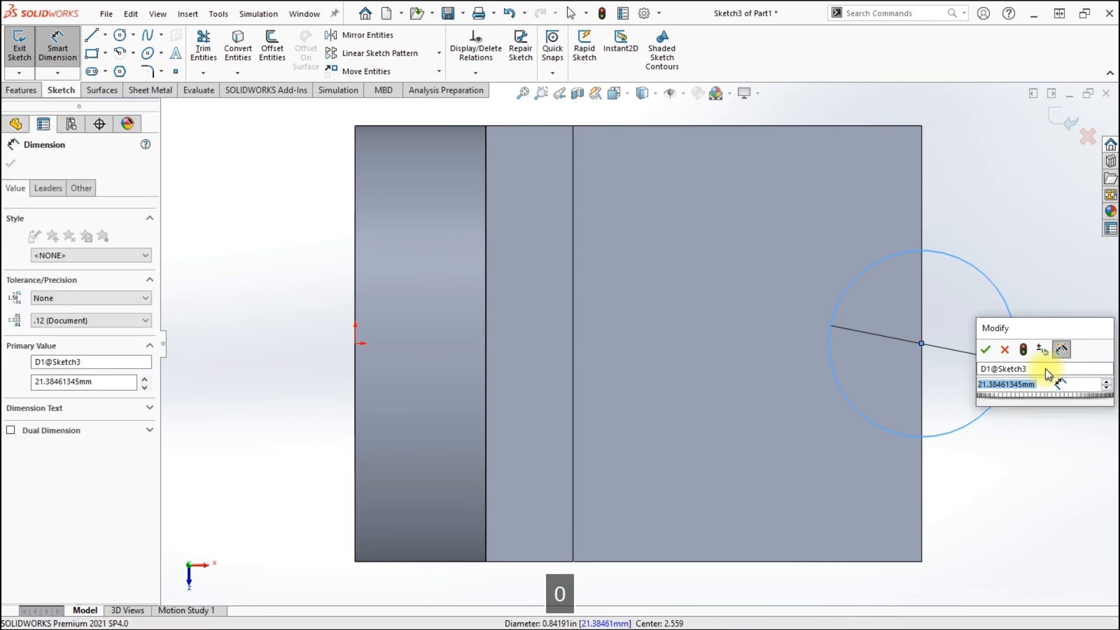
key("Return")
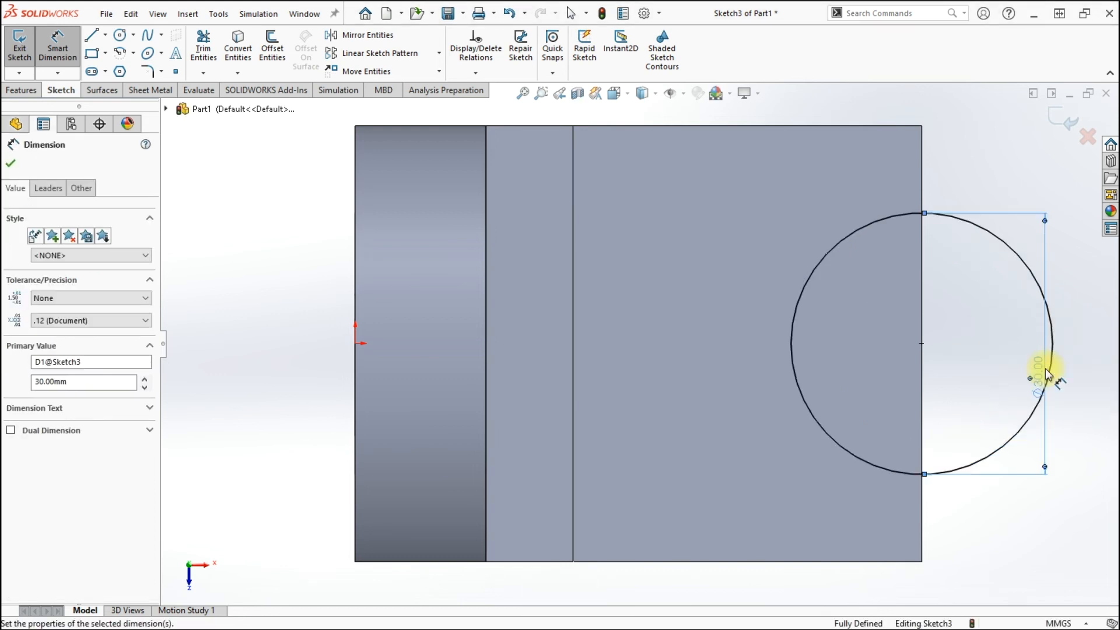
Cut-extrude the circle Through All to notch the outer end of the lowest step
left_click(23, 91)
left_click(202, 57)
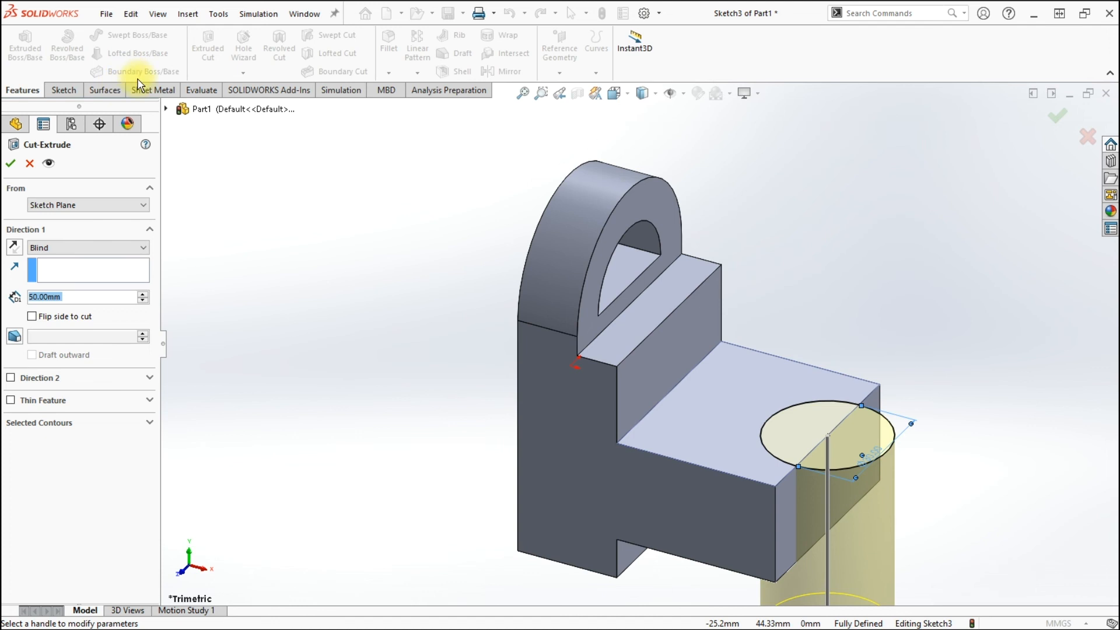
left_click(58, 249)
left_click(67, 272)
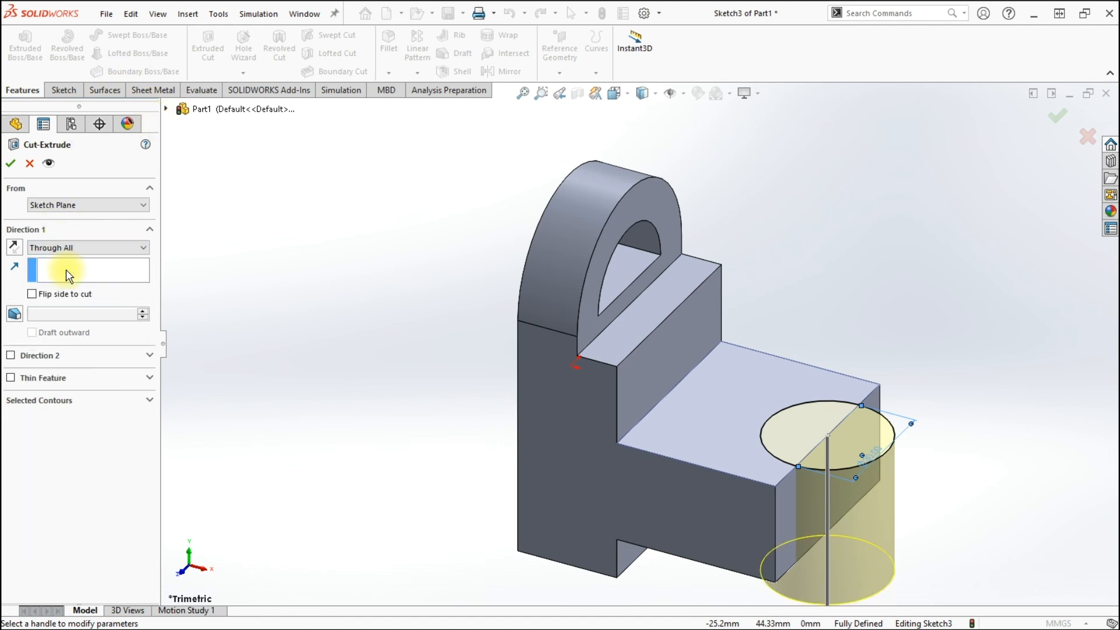
left_click(11, 166)
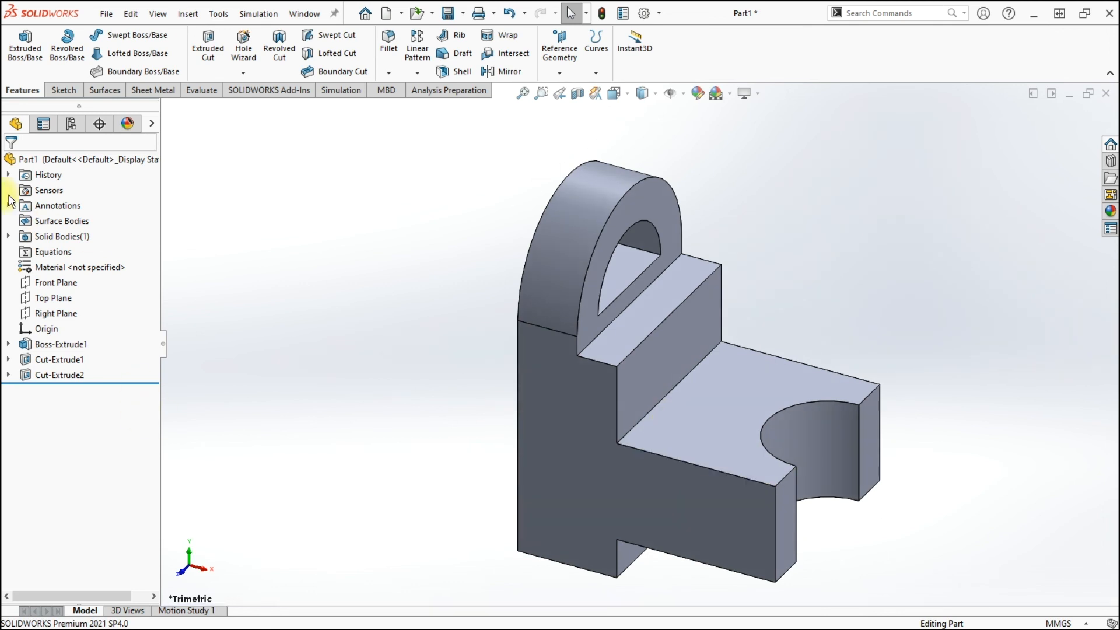
Sketch a sloping line on the Front Plane from the middle step's outer corner to the lowest step's upper face, spanning about 15 mm horizontally
left_click(52, 282)
left_click(53, 268)
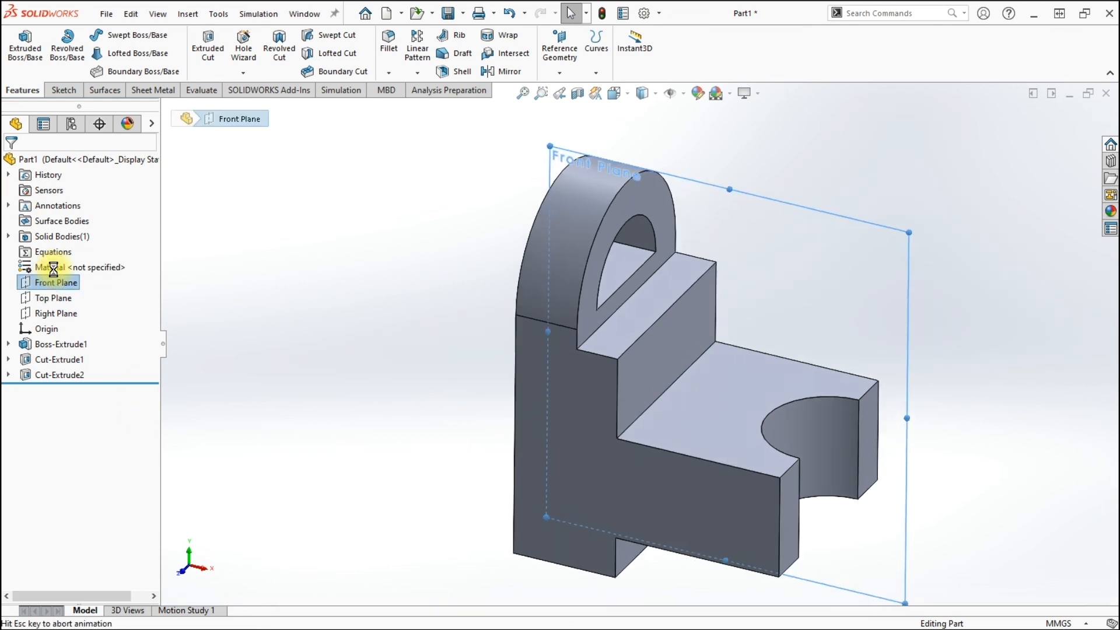
left_click(89, 39)
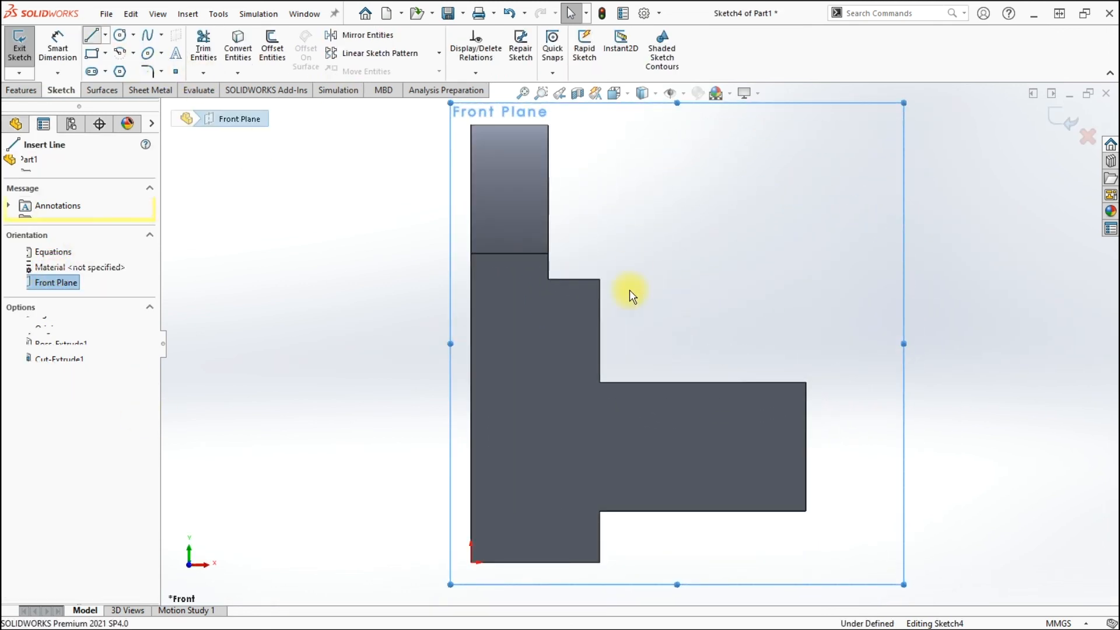
left_click(600, 279)
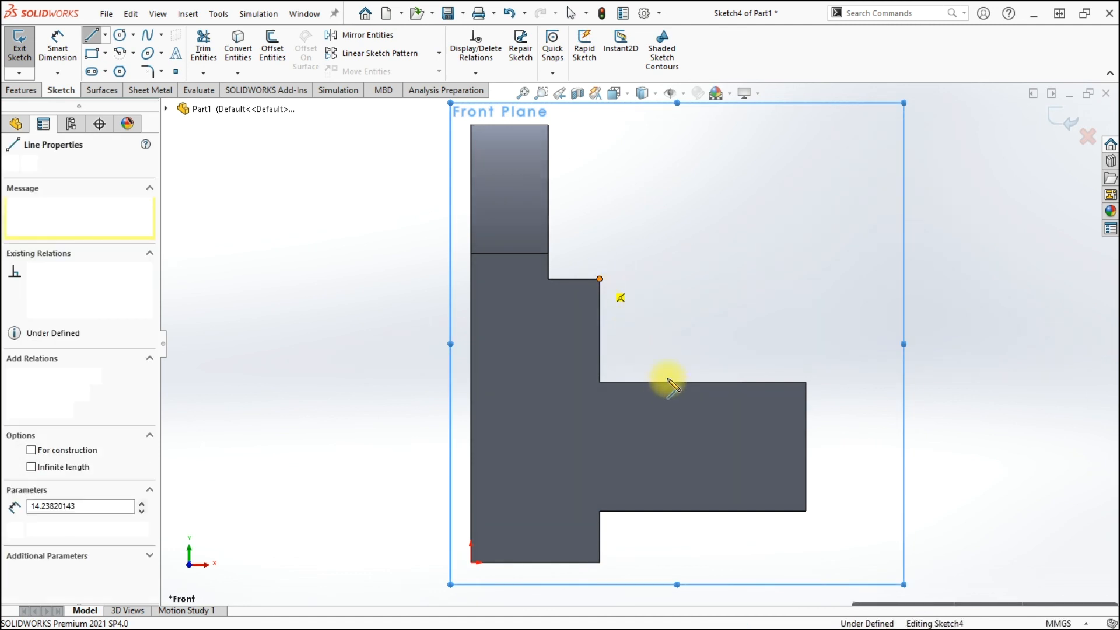
left_click(677, 383)
Set the horizontal distance from the middle step's vertical face to the sloping line's lower endpoint to 20 mm and exit the sketch
left_click(57, 49)
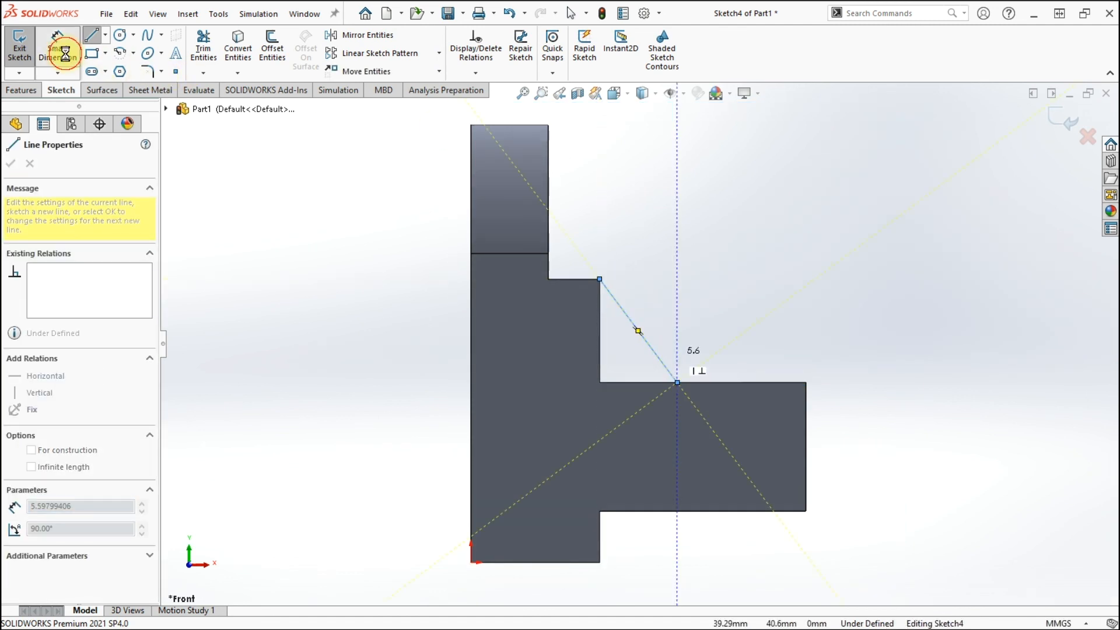
left_click(678, 383)
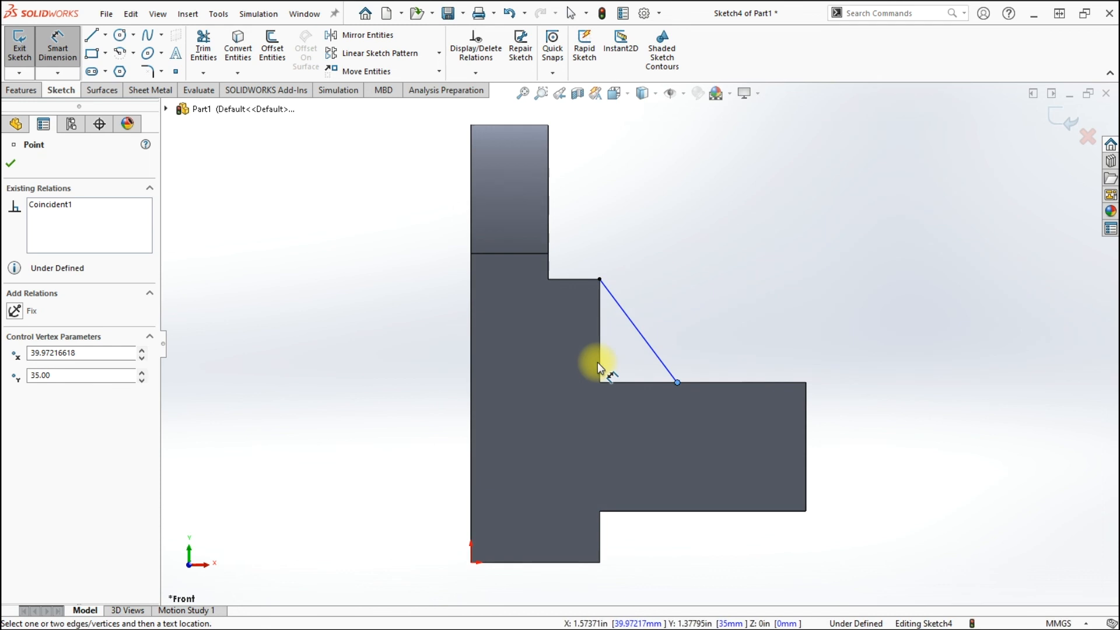
left_click(601, 369)
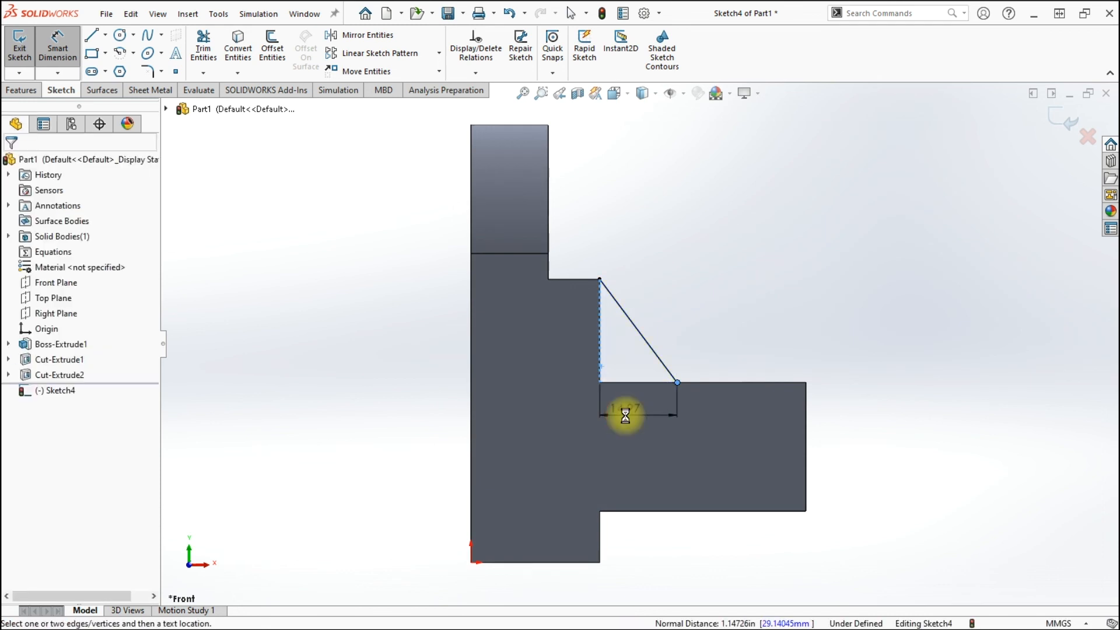
left_click(625, 416)
key("Return")
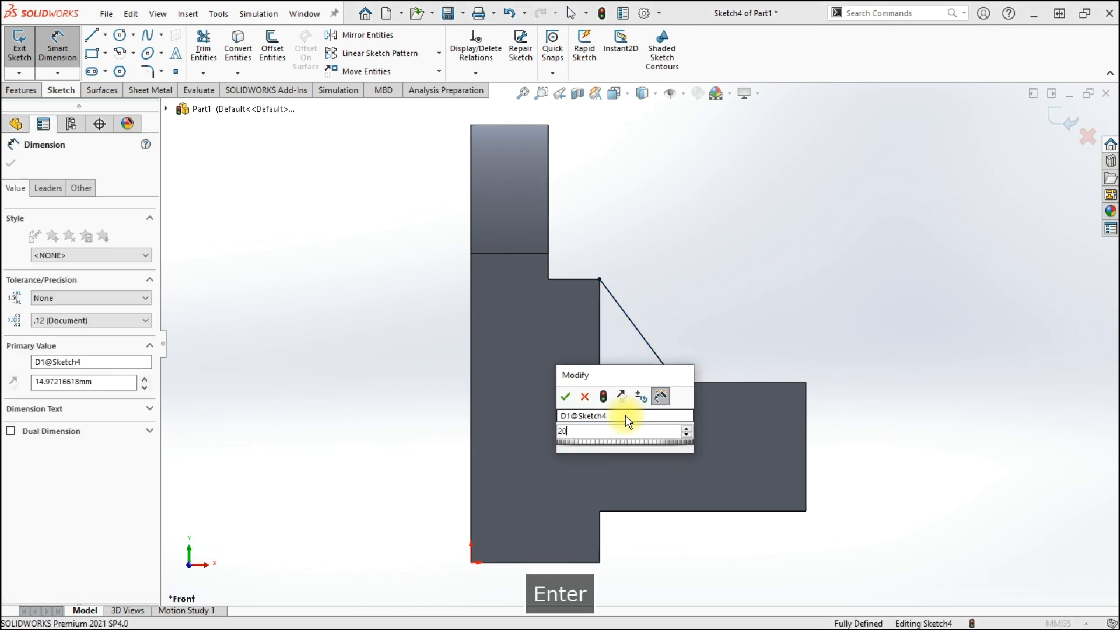
left_click(1061, 130)
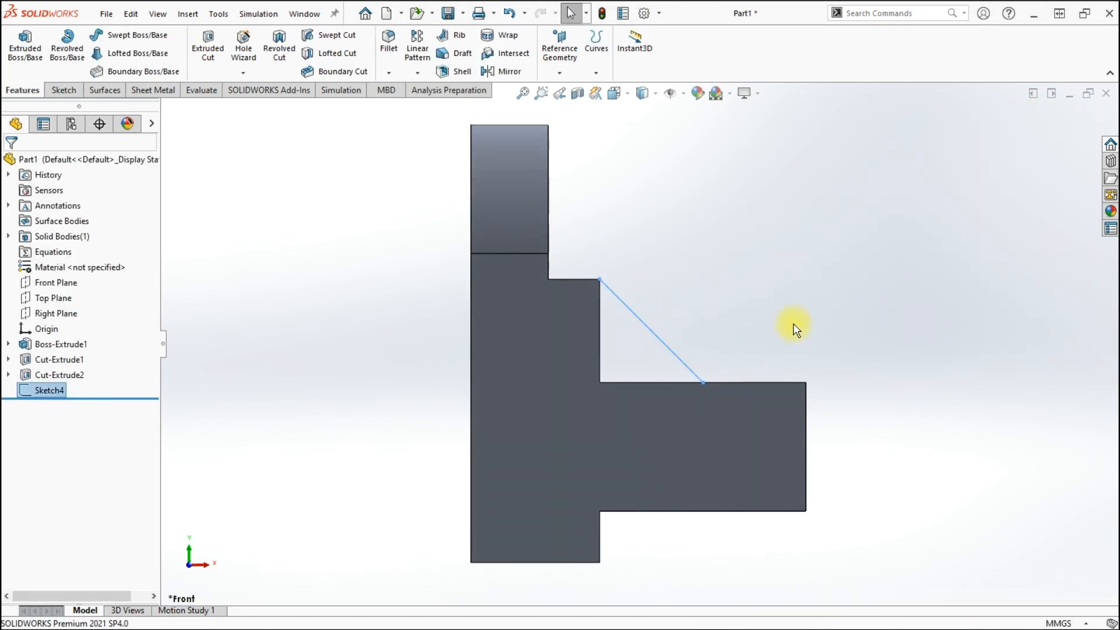
Create a 10 mm thick rib from the sloping line, with thickness applied to both sides
key("ctrl+7")
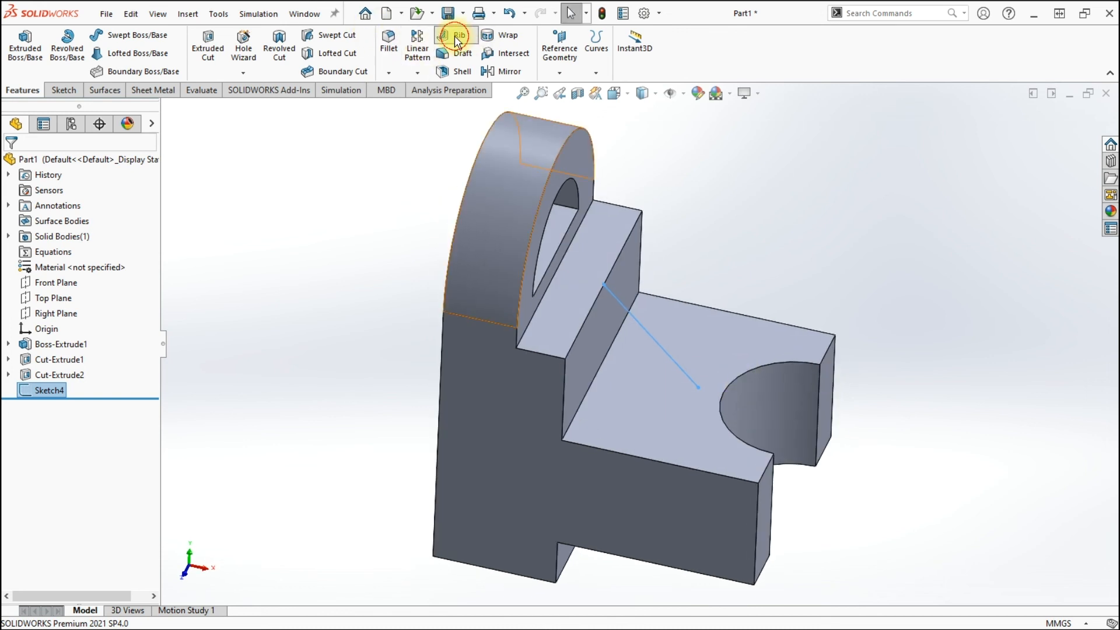
left_click(454, 36)
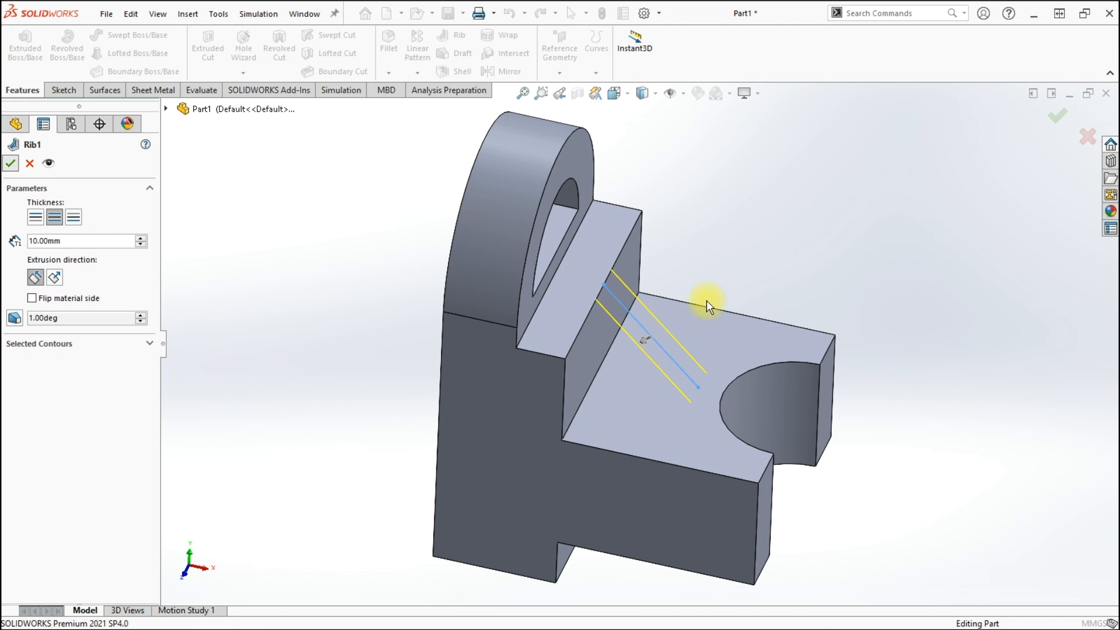
left_click(939, 349)
right_click_drag(939, 349, 963, 285)
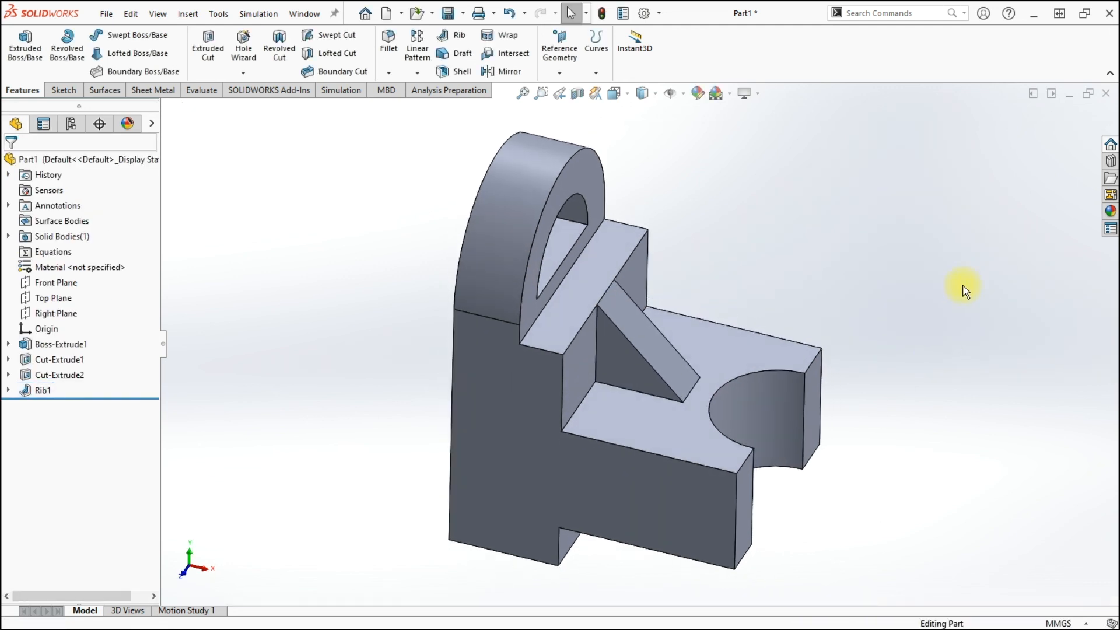